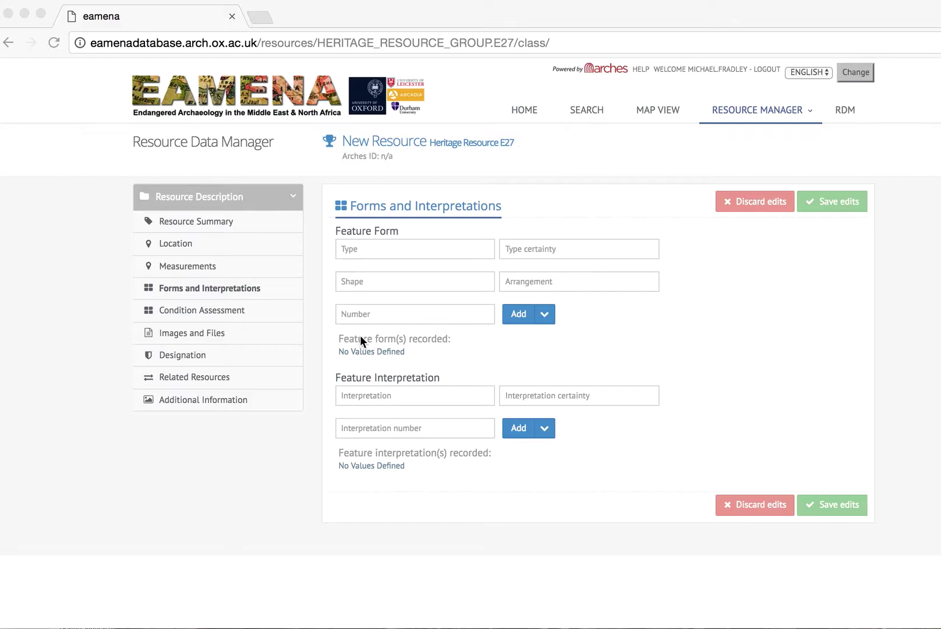
Look through the feature form types and set the type to Structure.
left_click(379, 248)
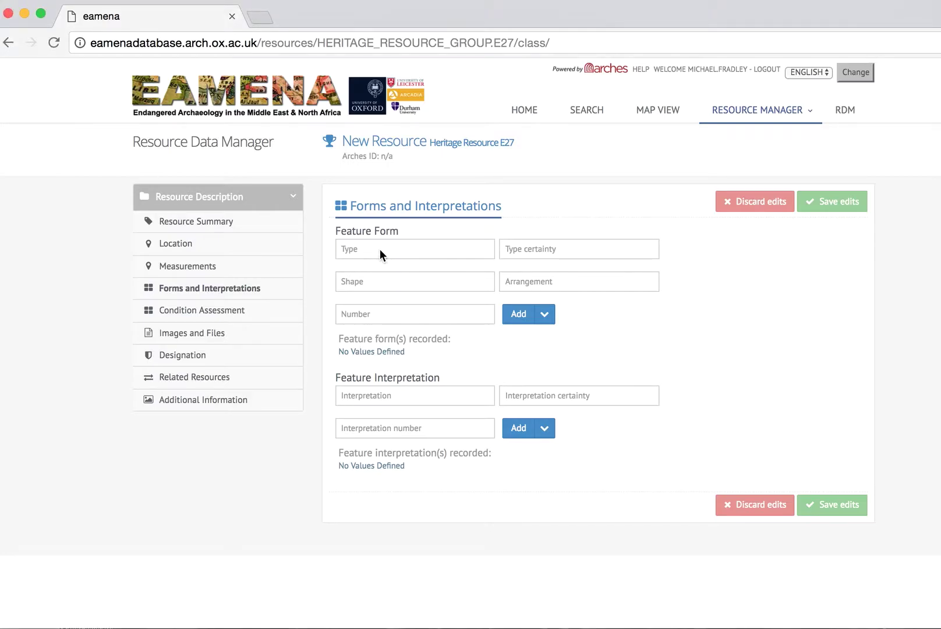
left_click(351, 247)
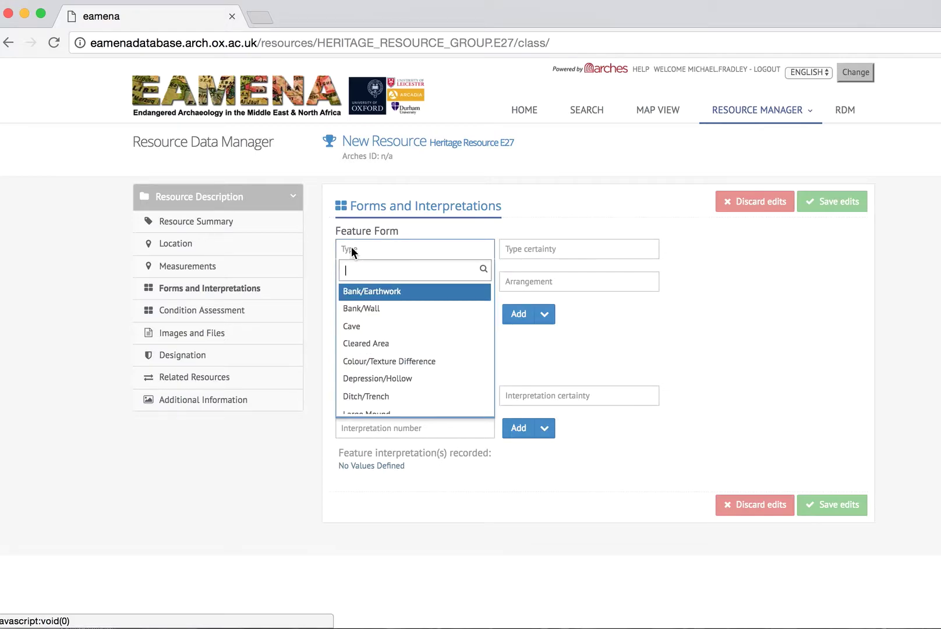
scroll(422, 370, "down", 5)
scroll(424, 371, "down", 5)
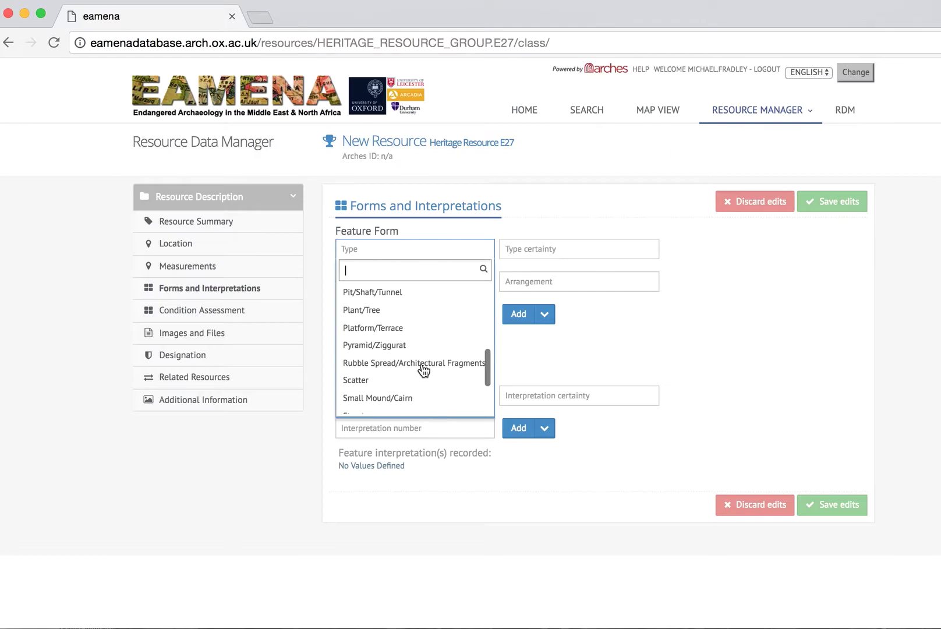
scroll(423, 371, "up", 4)
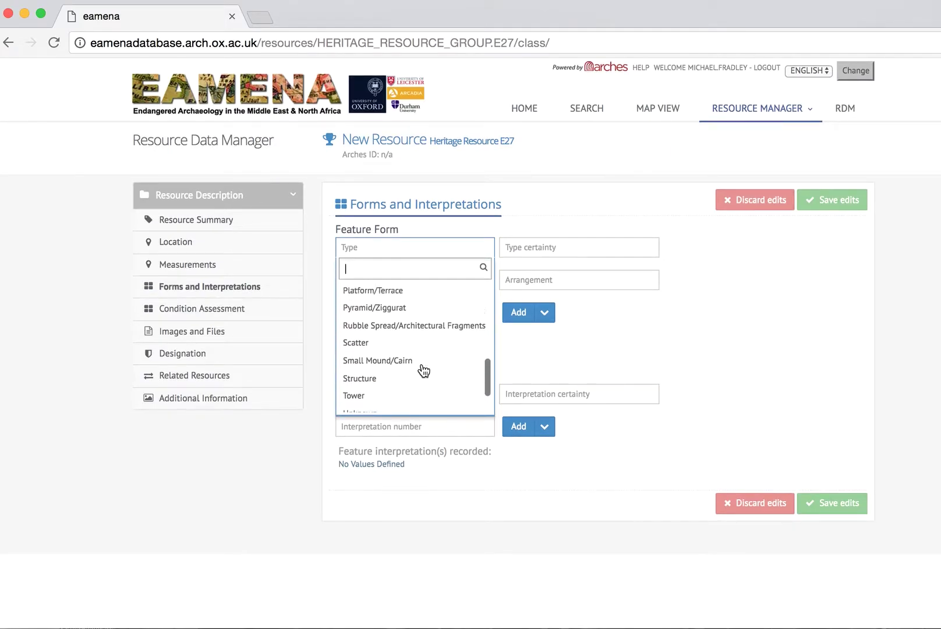
scroll(423, 368, "up", 3)
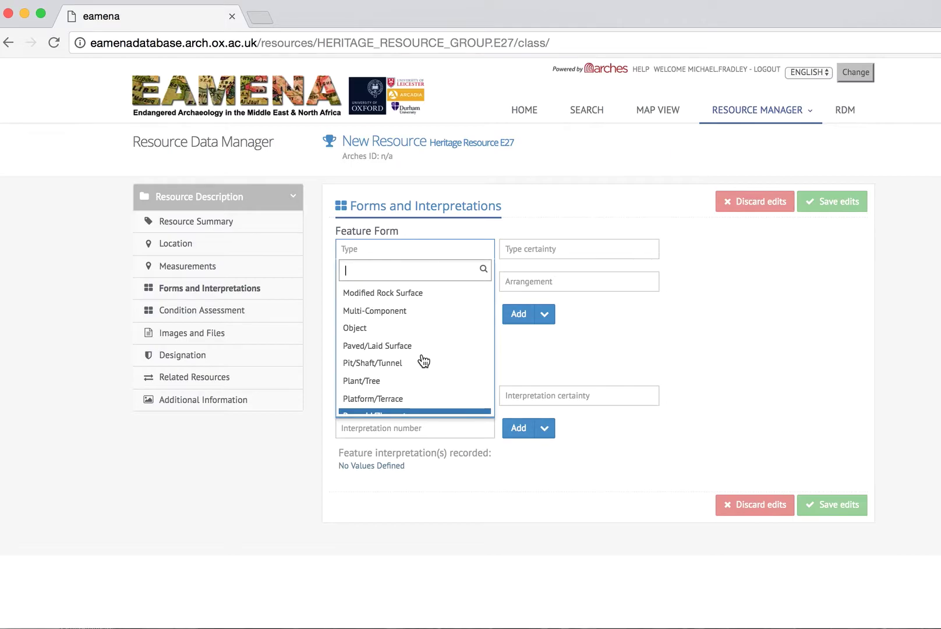
scroll(423, 361, "up", 3)
scroll(423, 361, "down", 4)
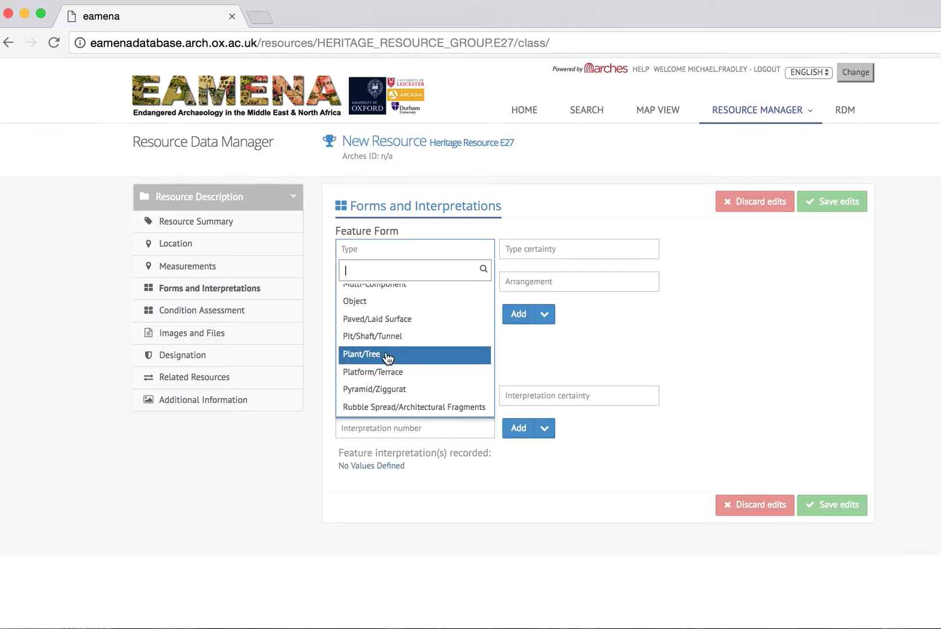
scroll(387, 358, "down", 2)
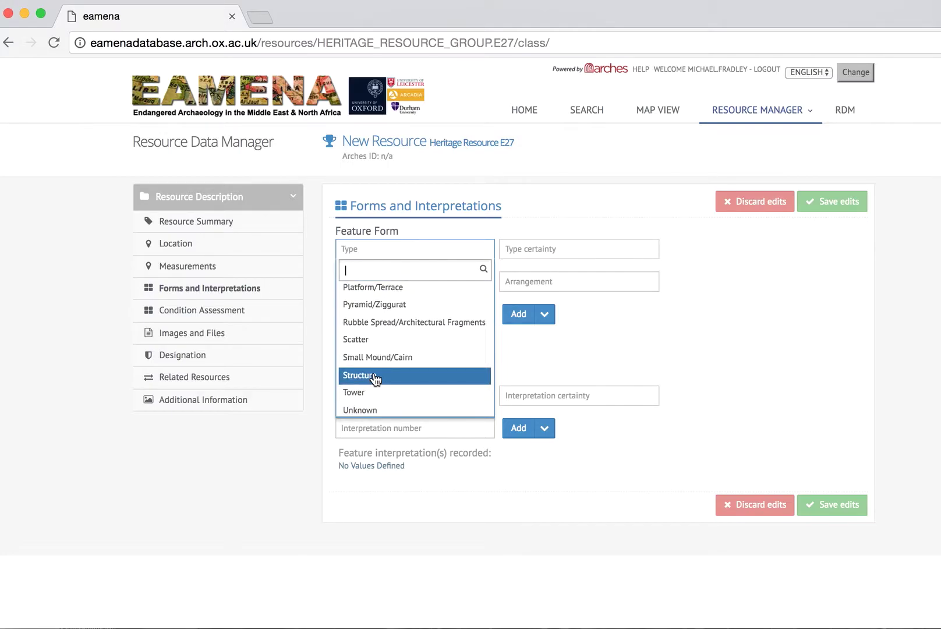
type("str")
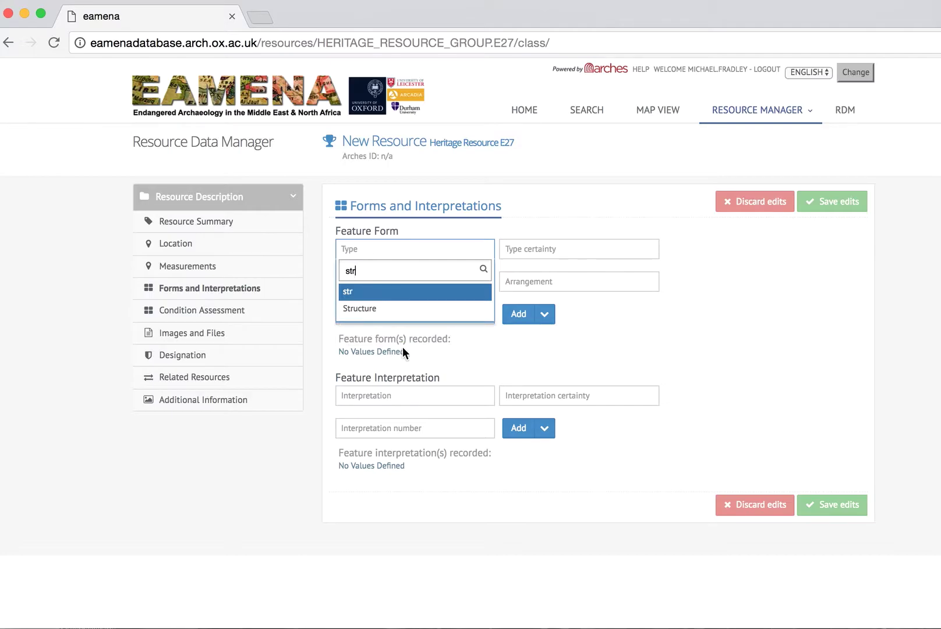
left_click(376, 312)
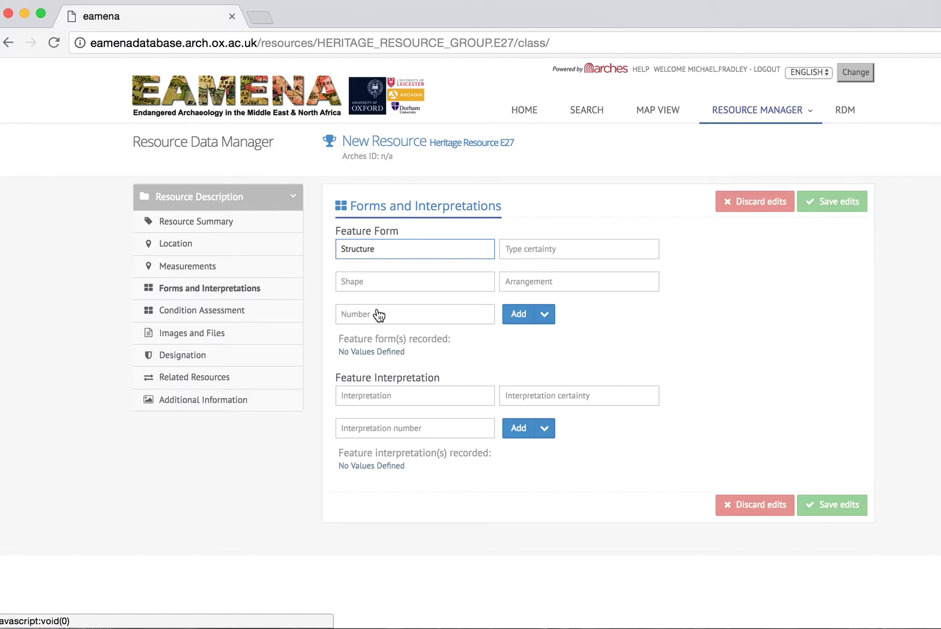
Set the type certainty of the Structure feature form to Definite.
left_click(544, 251)
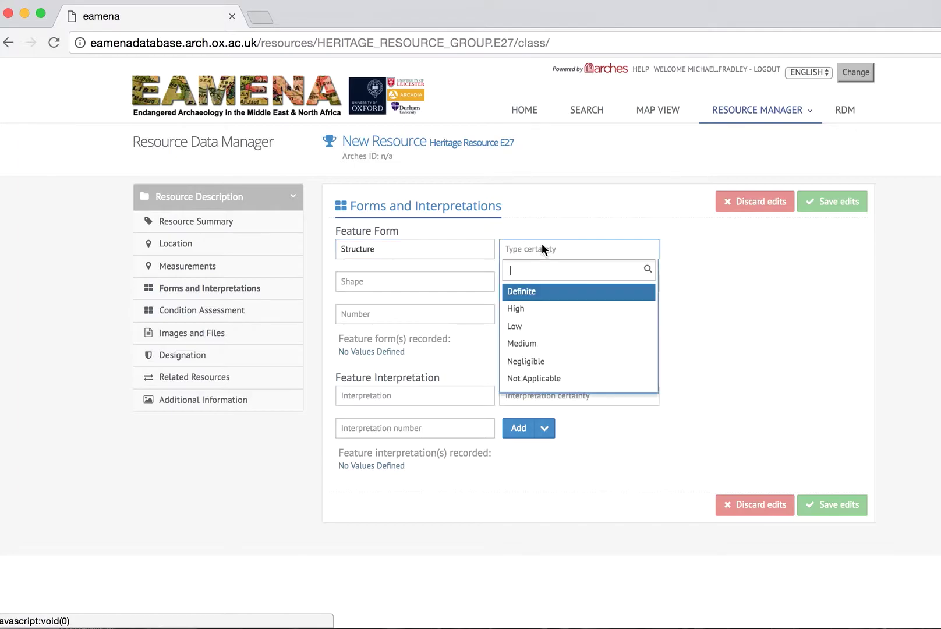
left_click(519, 295)
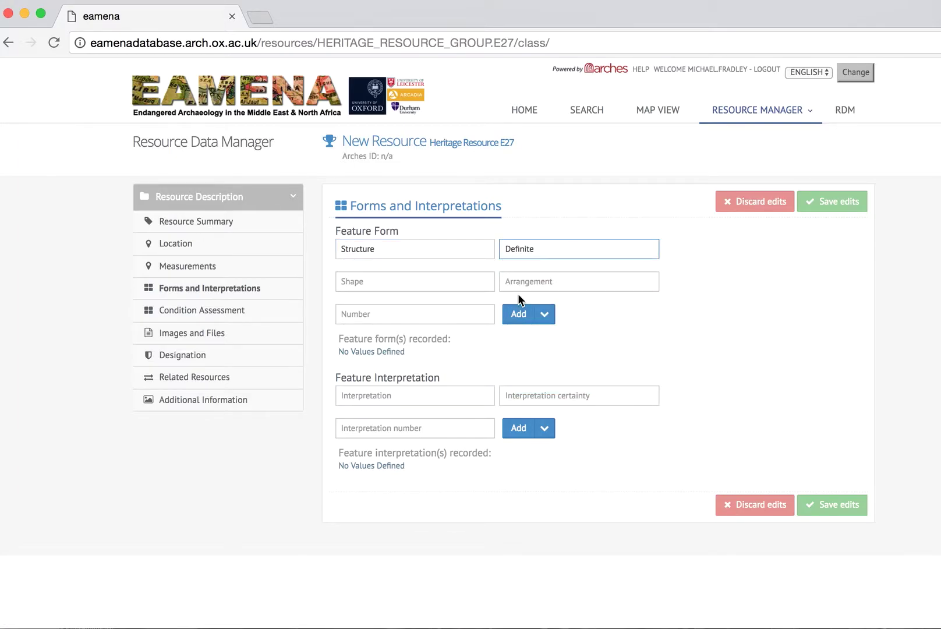
left_click(549, 247)
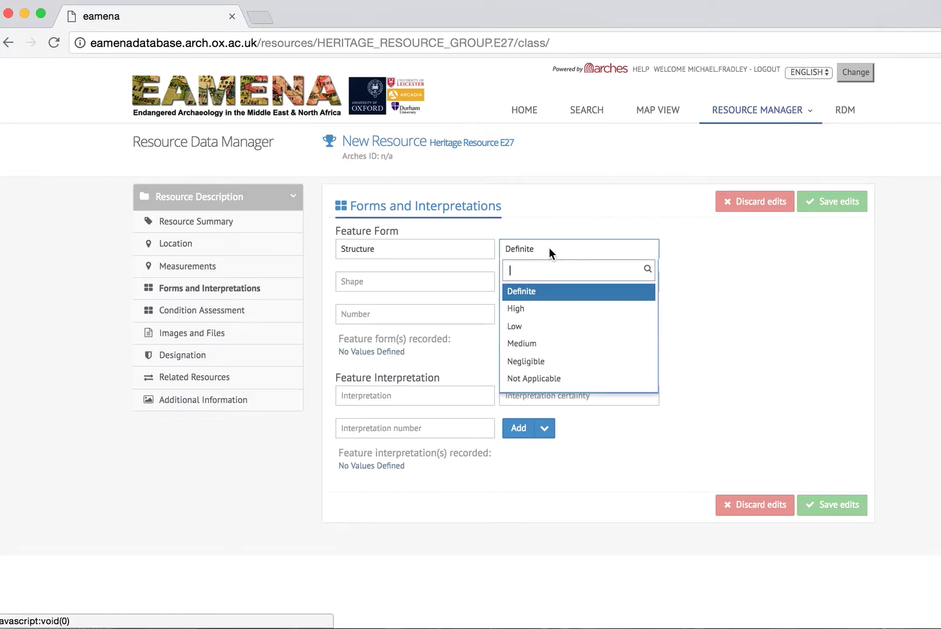
type("df")
key("BackSpace")
type("e")
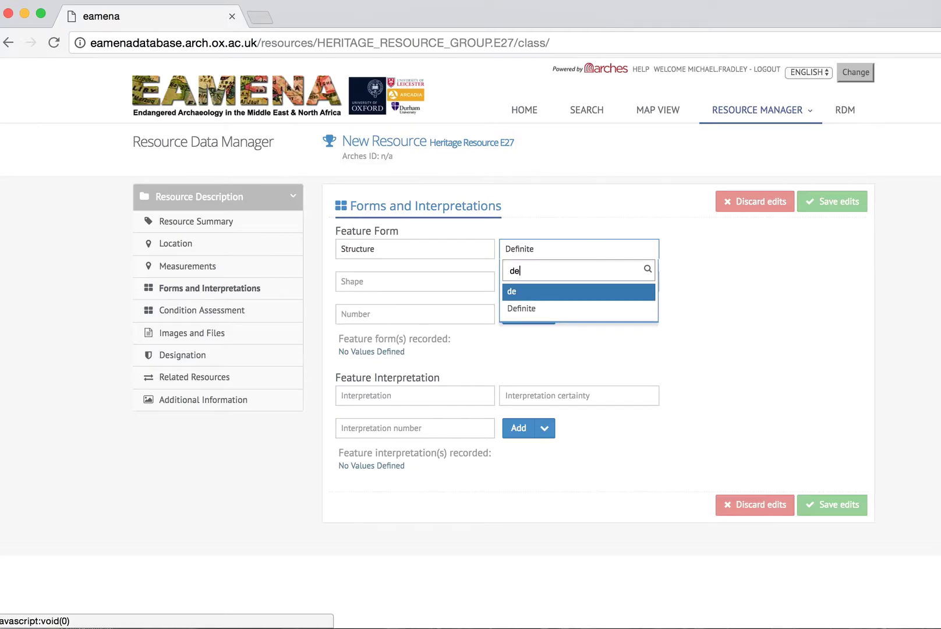
left_click(532, 308)
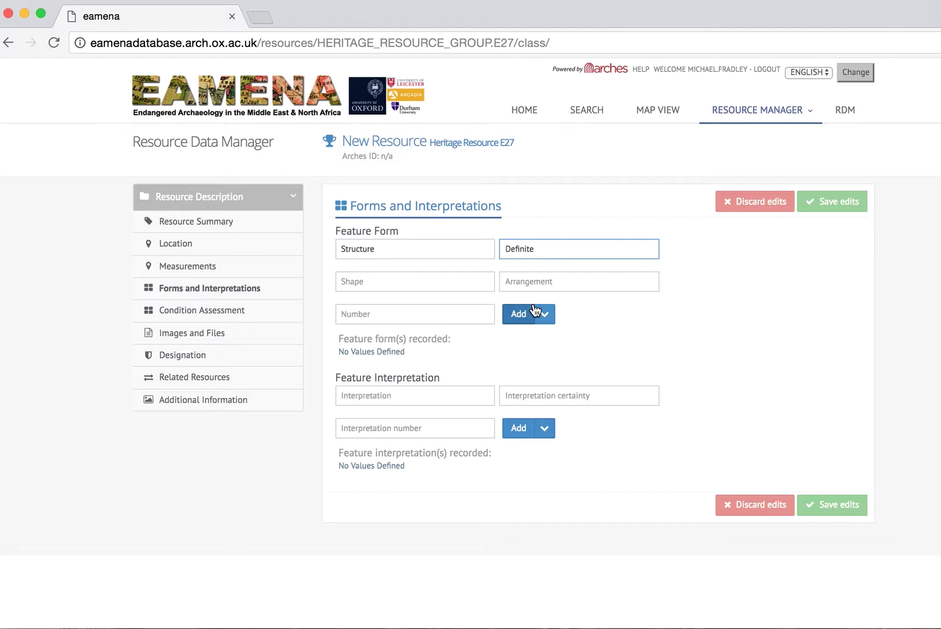
Review the shape options and set the feature form's shape to Multiple.
left_click(417, 286)
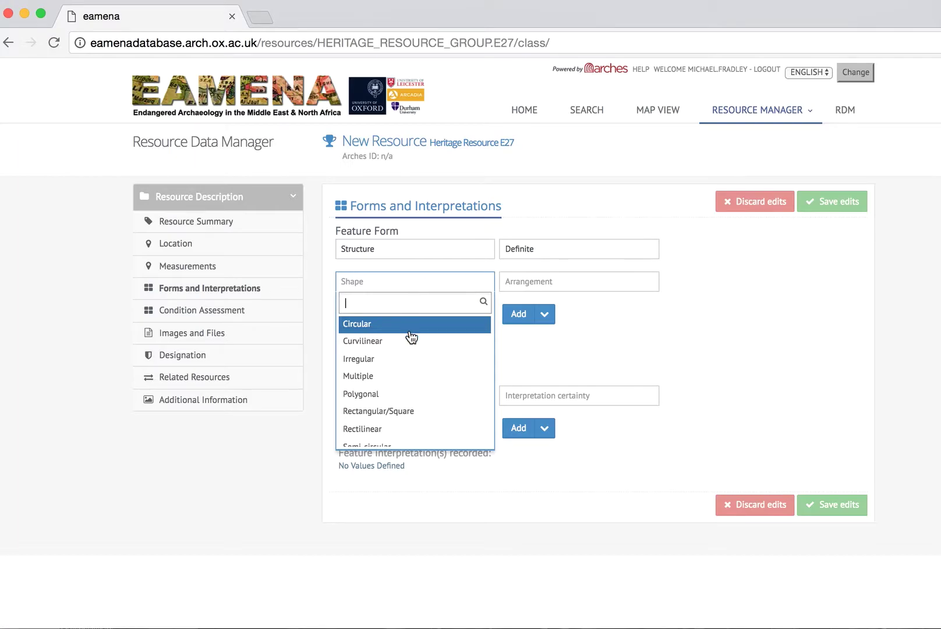
scroll(411, 337, "down", 2)
scroll(412, 337, "down", 3)
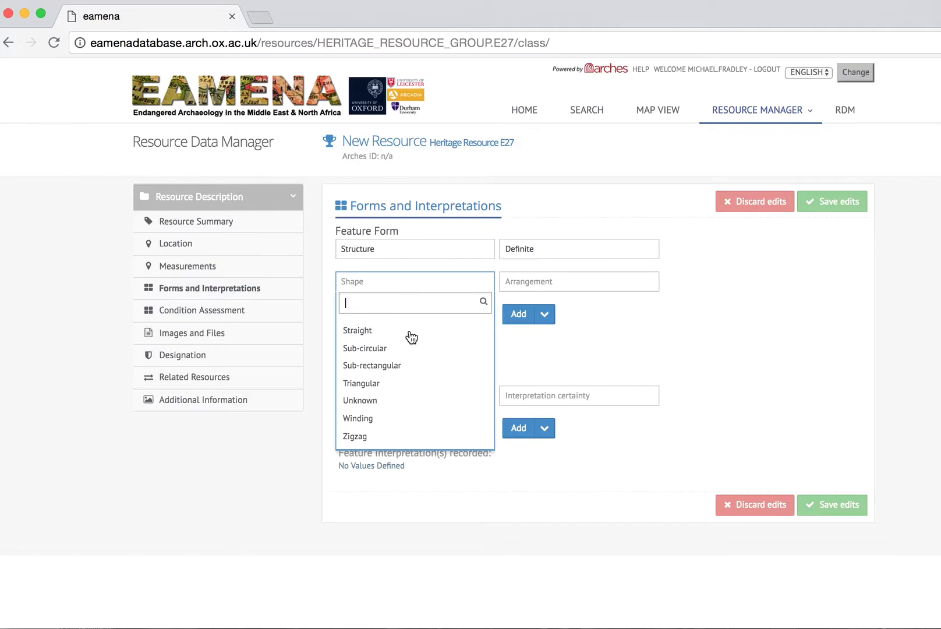
scroll(411, 337, "up", 3)
scroll(412, 337, "up", 4)
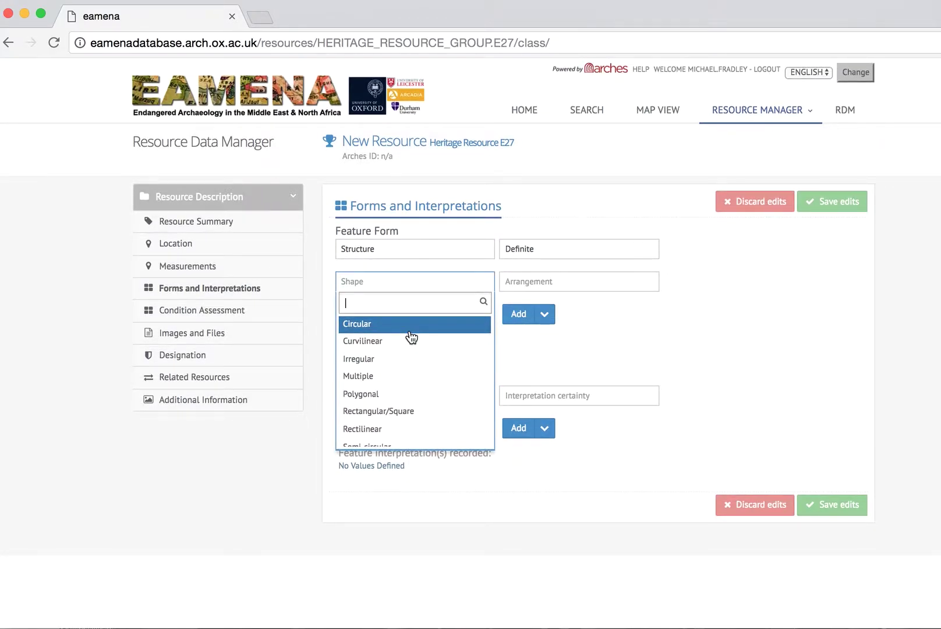
type("m")
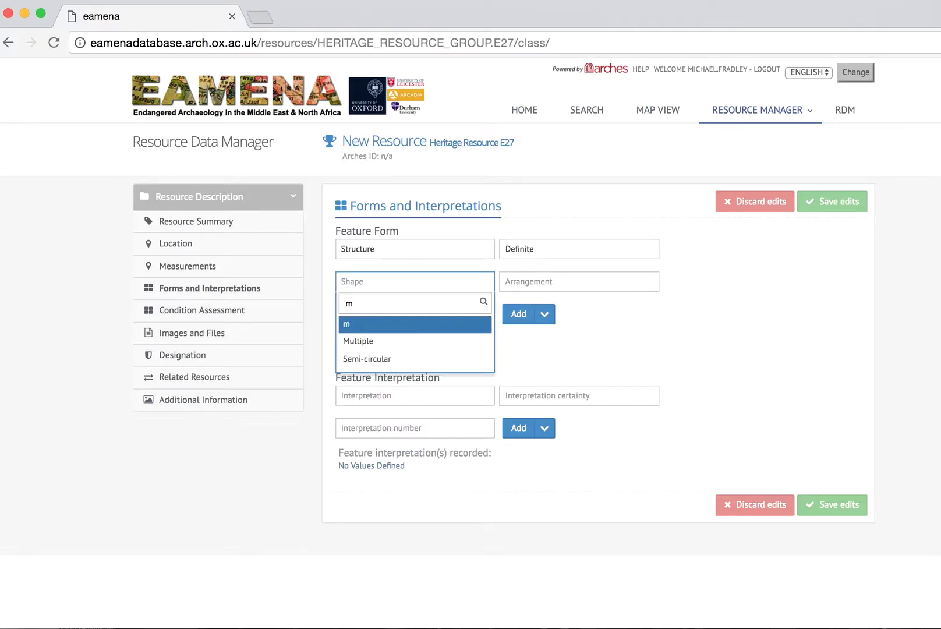
type("ult")
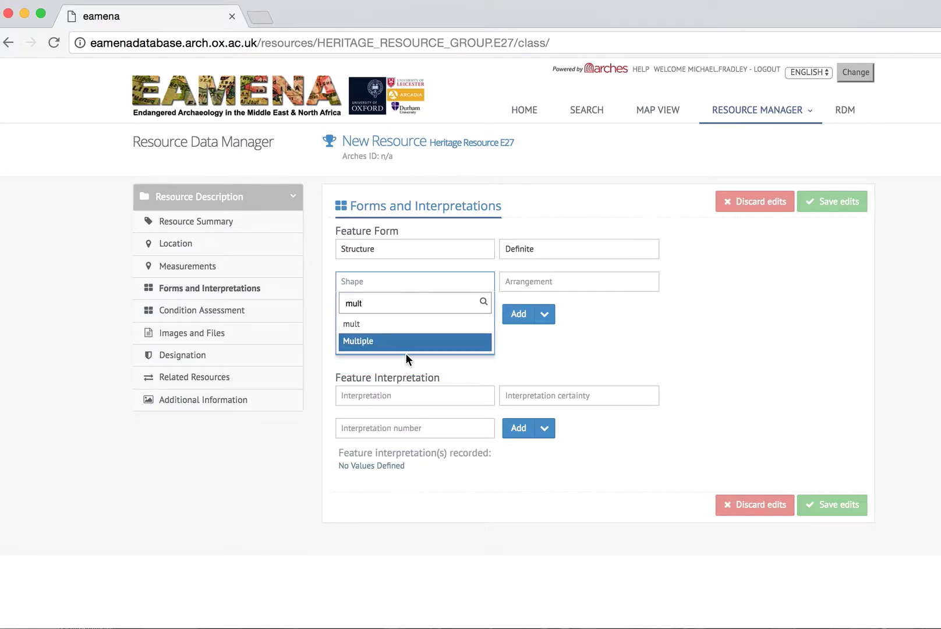
left_click(416, 345)
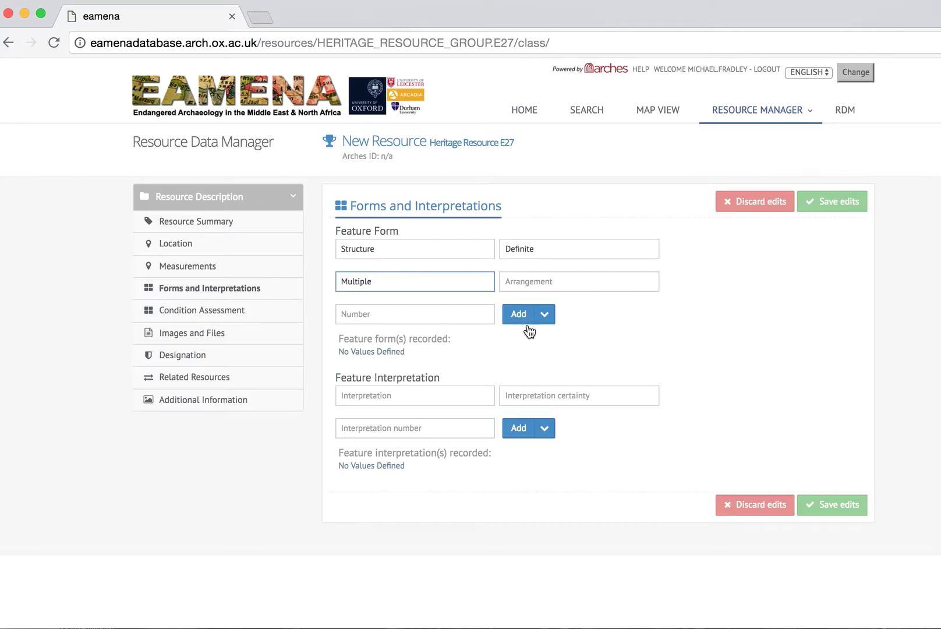
Review the arrangement options and set the feature form's arrangement to Dispersed.
left_click(551, 285)
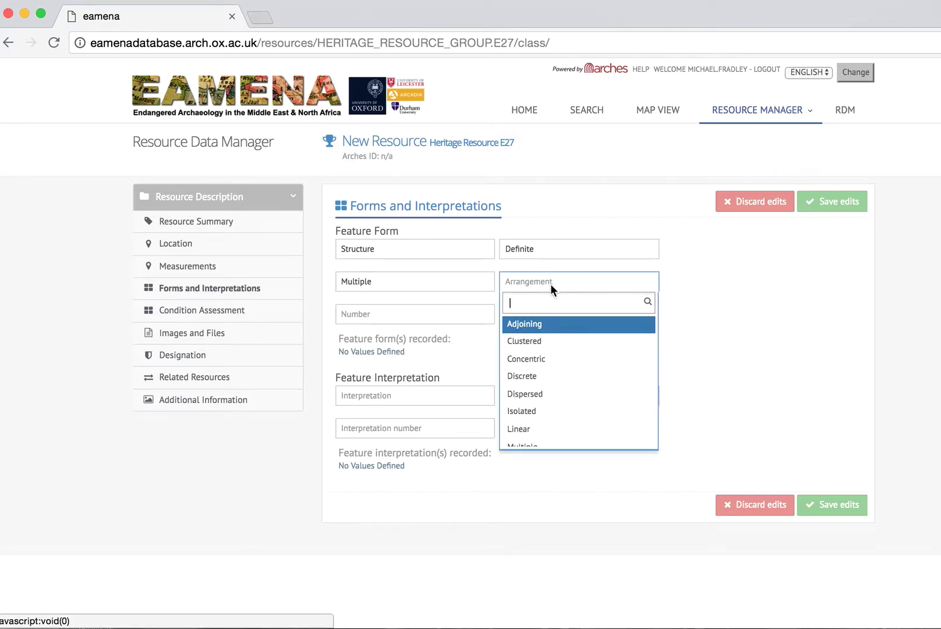
scroll(555, 348, "down", 3)
scroll(556, 349, "down", 2)
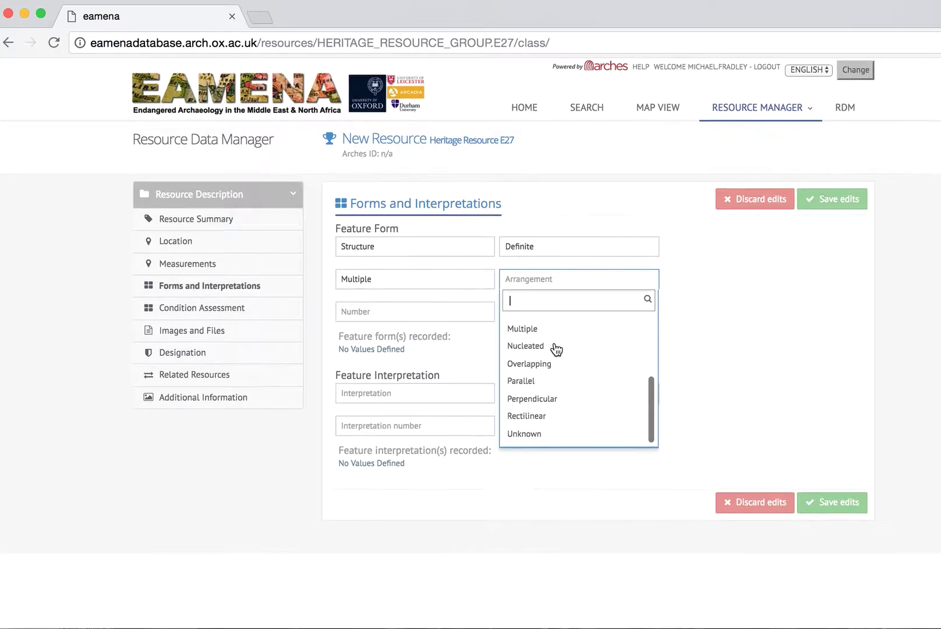
scroll(556, 348, "up", 5)
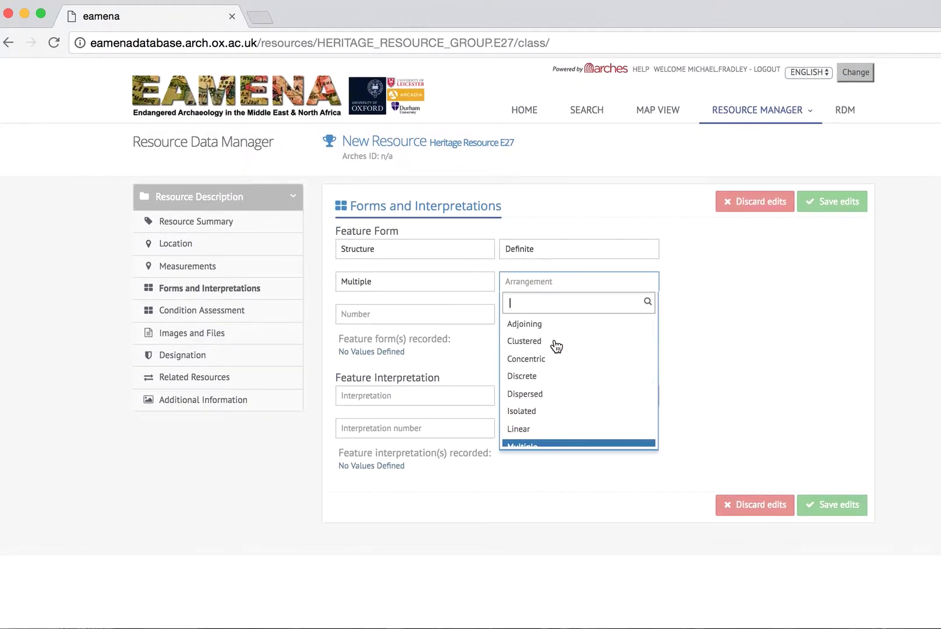
left_click(525, 395)
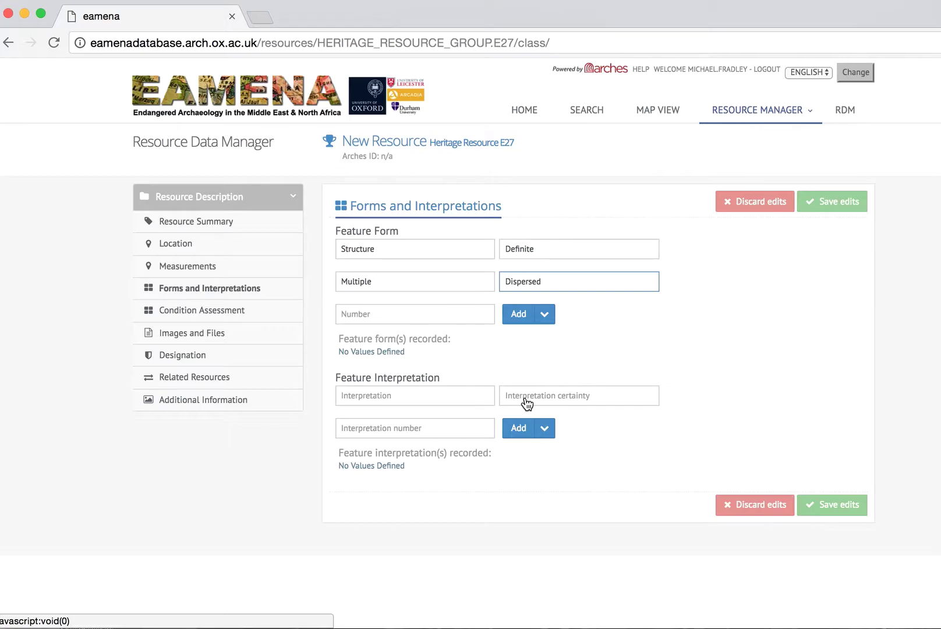
Set the feature form's number to 100 to 500 and add the form to the recorded feature forms.
left_click(413, 315)
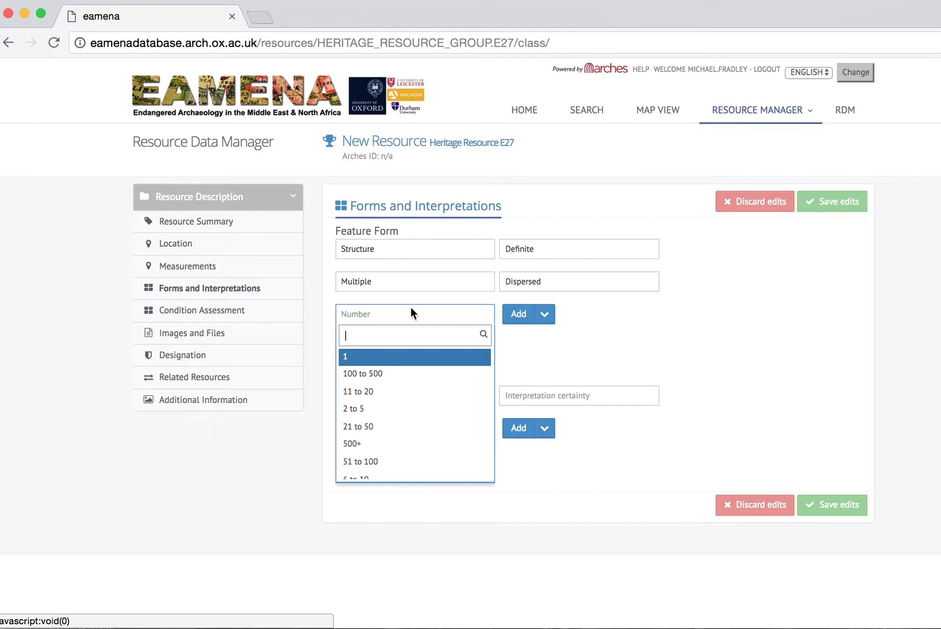
left_click(393, 374)
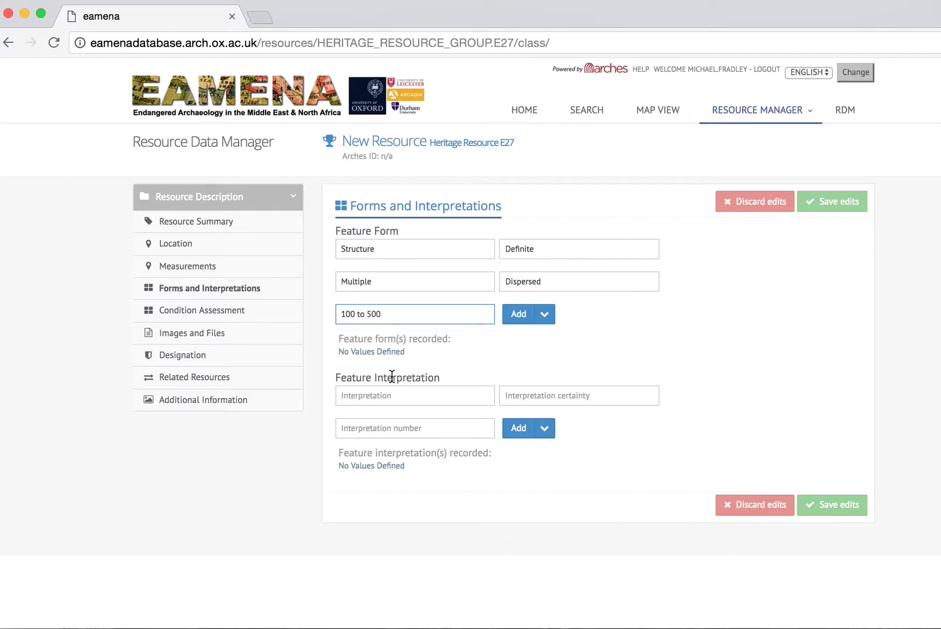
left_click(518, 317)
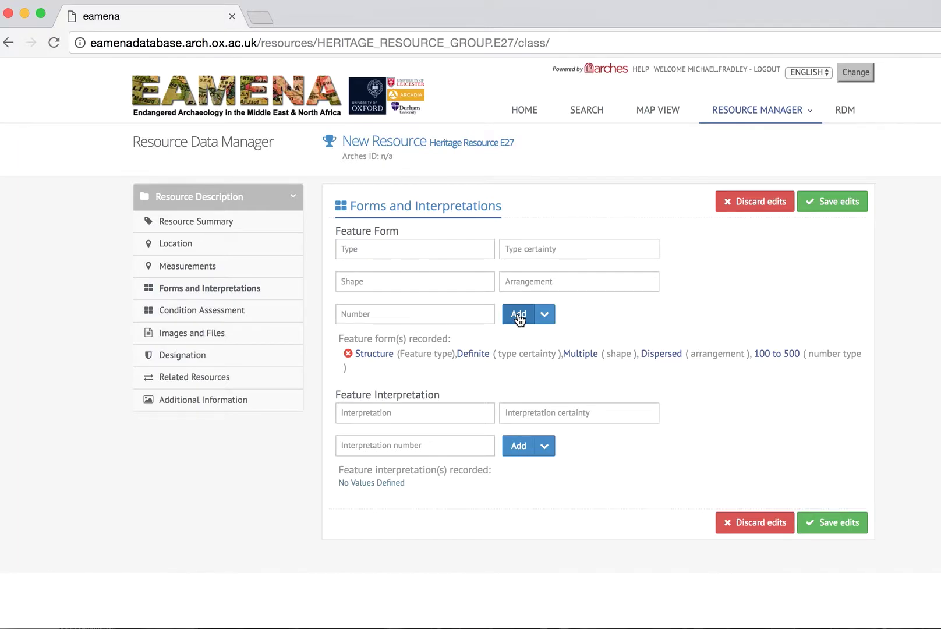
Reopen the recorded Structure feature form for editing, view its type certainty options, and add the form back without changes.
left_click(387, 357)
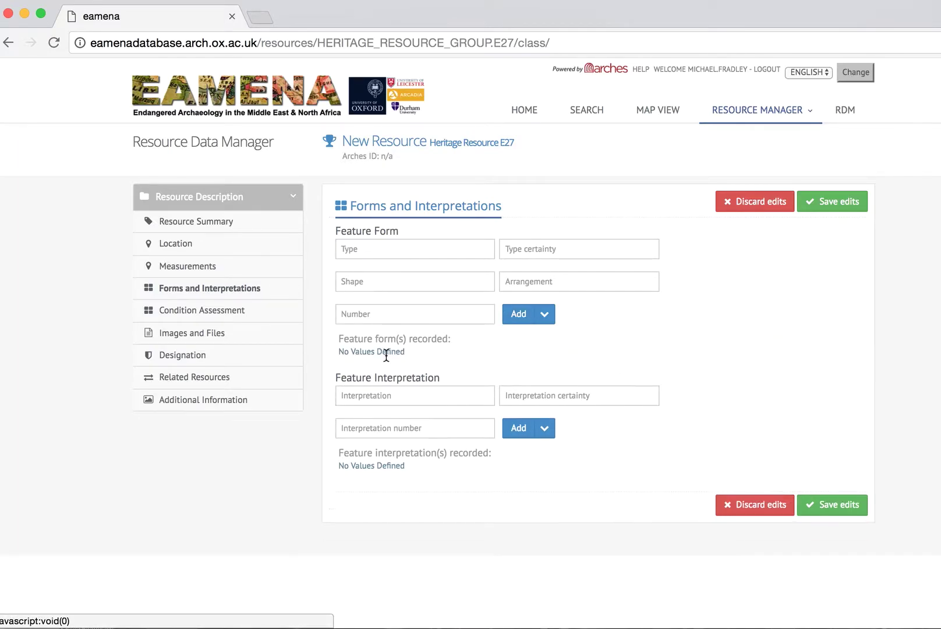
left_click(568, 250)
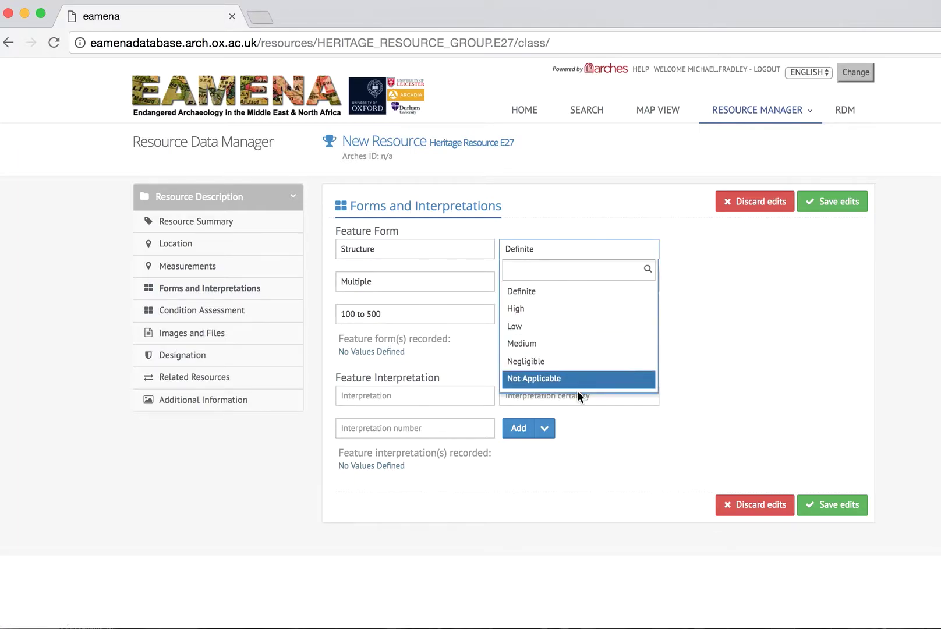
left_click(577, 218)
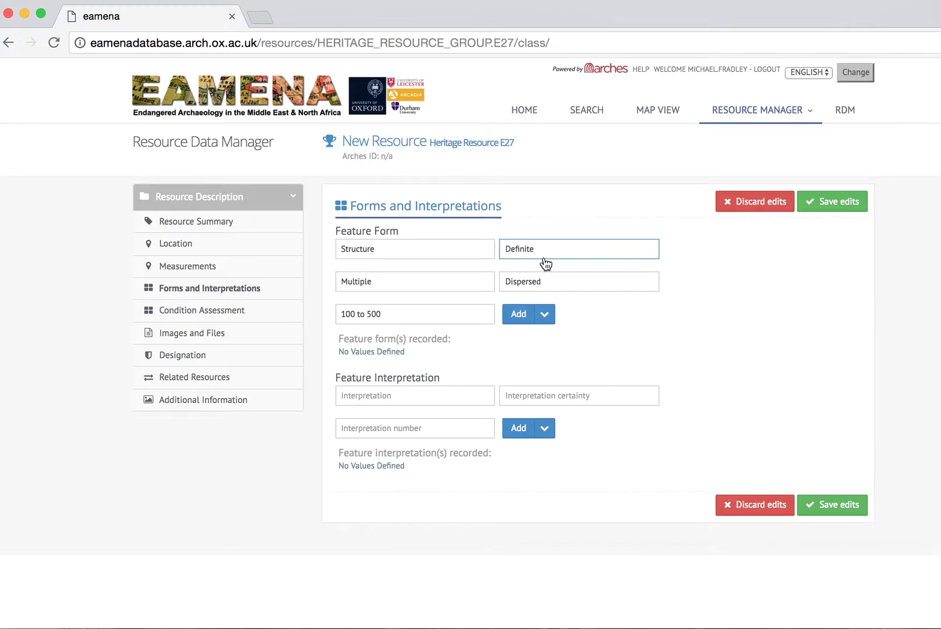
left_click(519, 315)
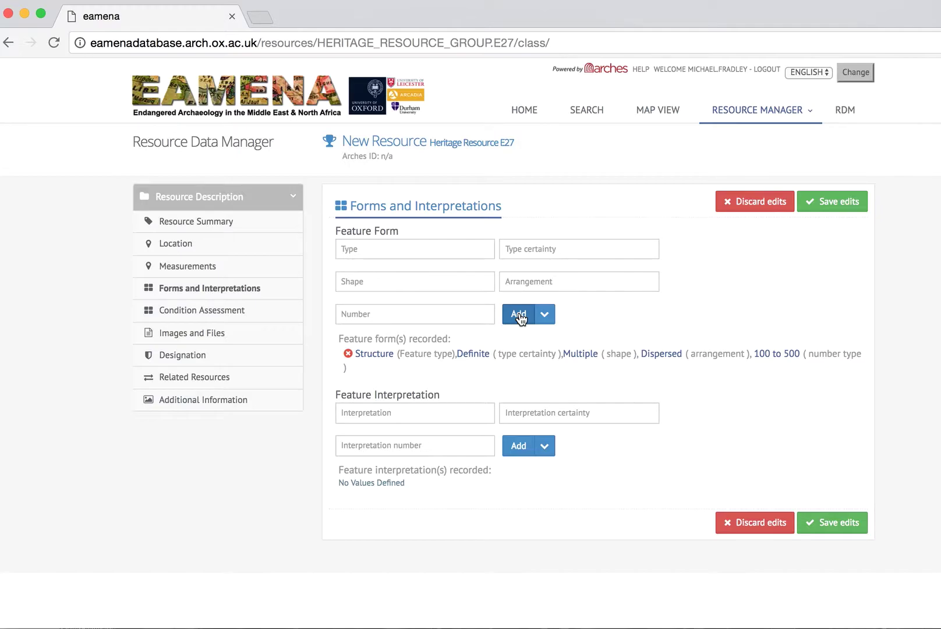
Look through the full list of available feature interpretation types, from Unknown to Wheel/Jellyfish.
left_click(381, 416)
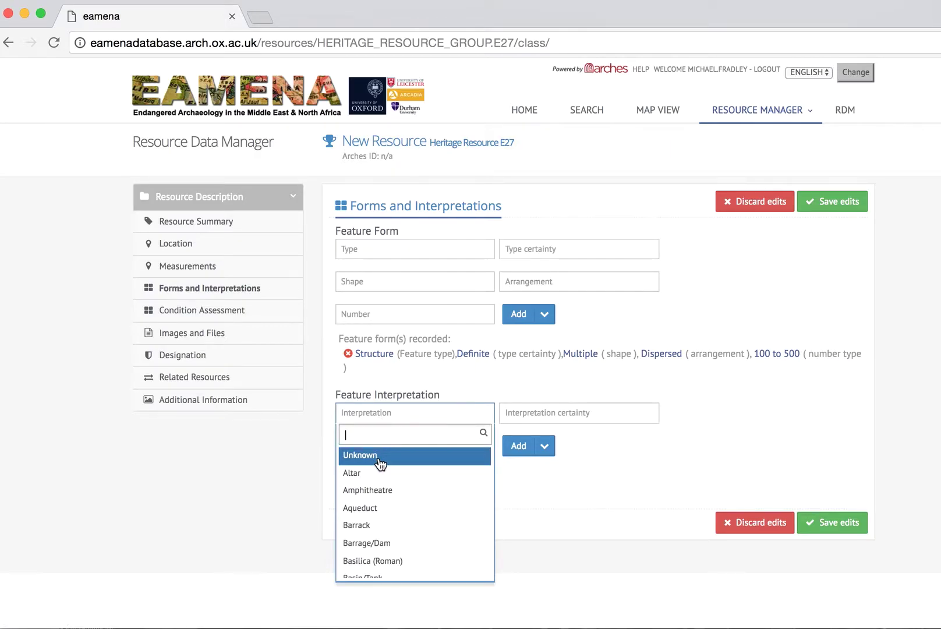
scroll(380, 471, "down", 1)
scroll(380, 472, "down", 10)
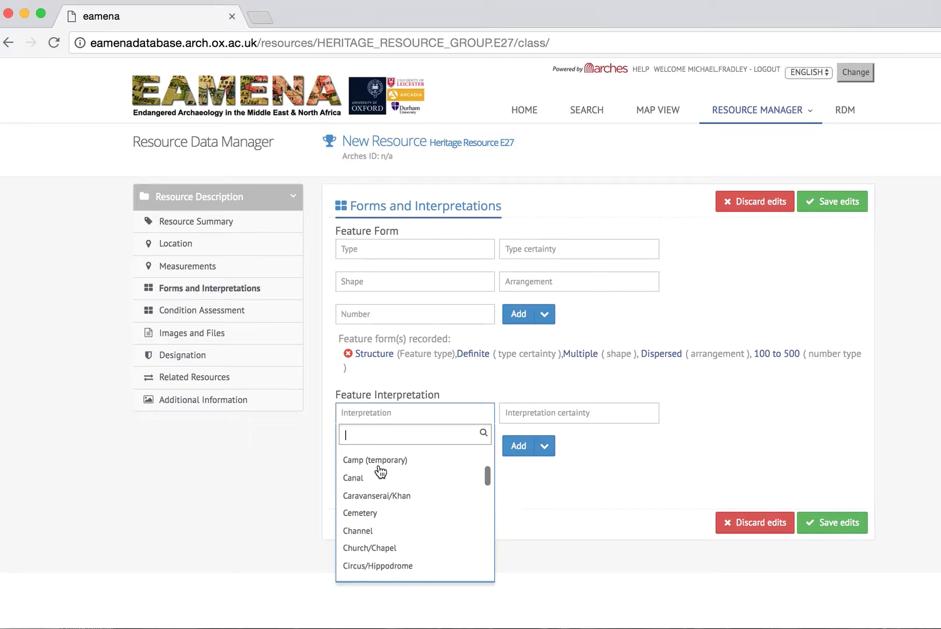
scroll(384, 559, "down", 7)
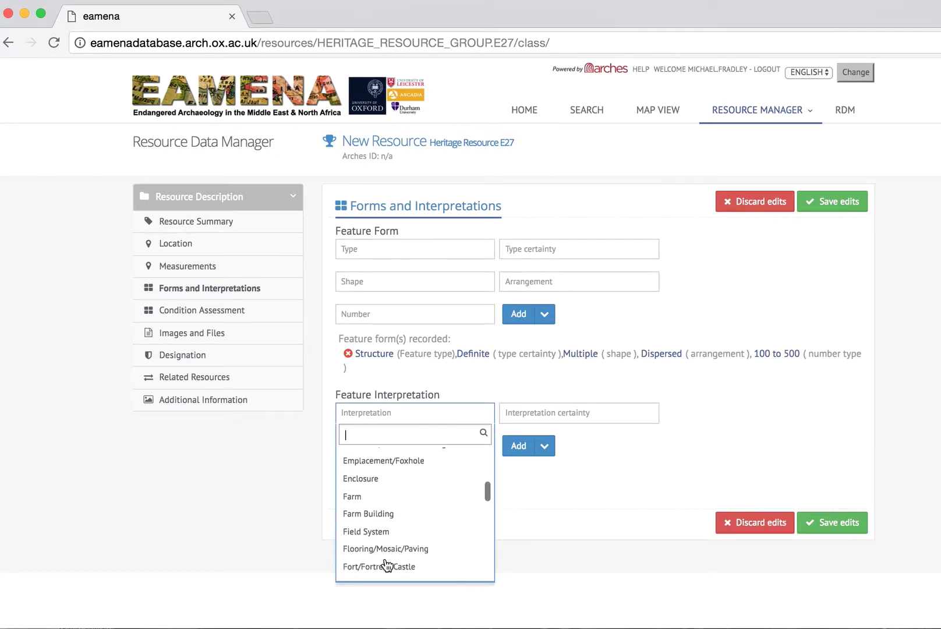
scroll(386, 565, "down", 15)
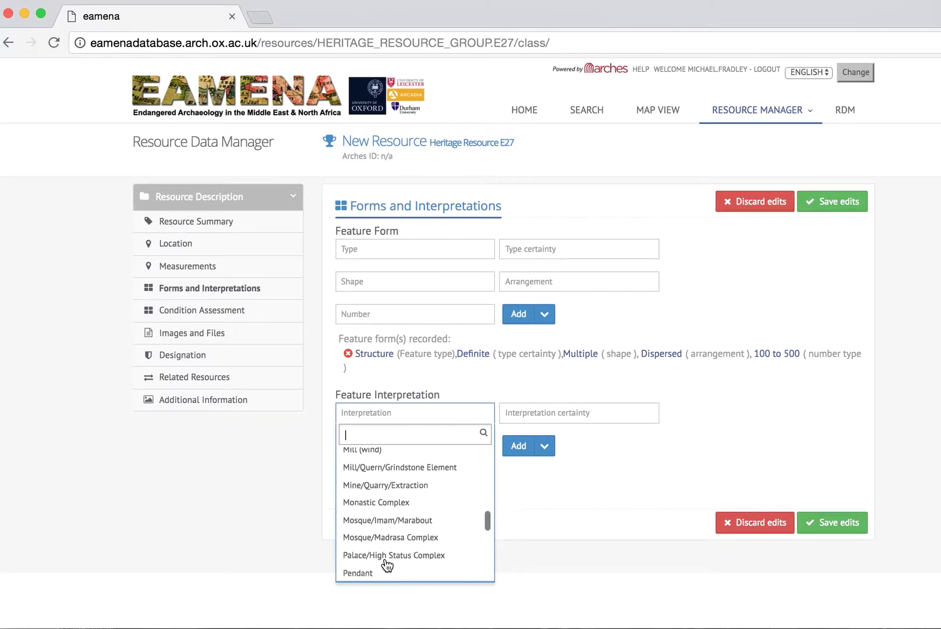
scroll(386, 565, "down", 10)
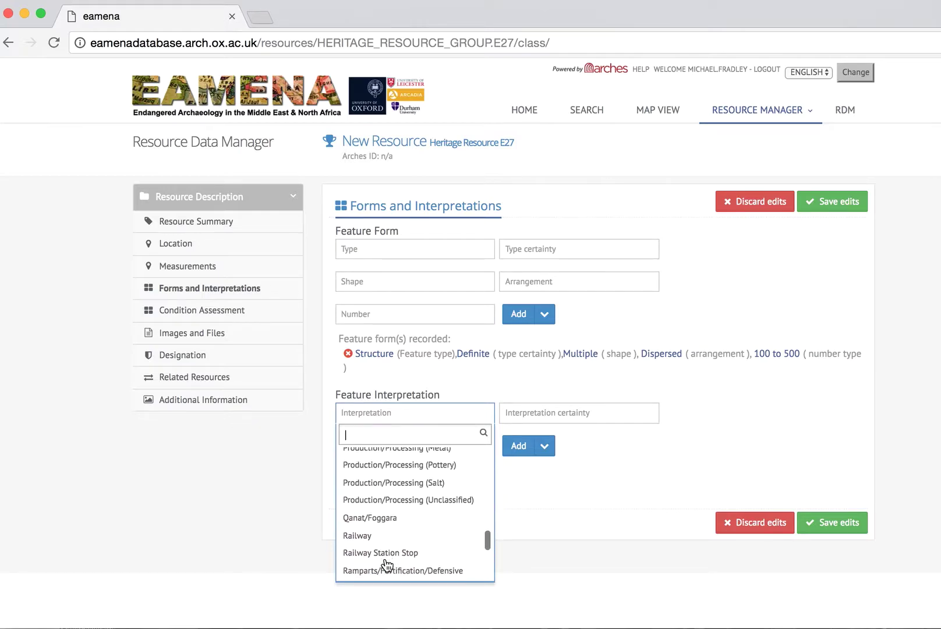
scroll(386, 565, "down", 12)
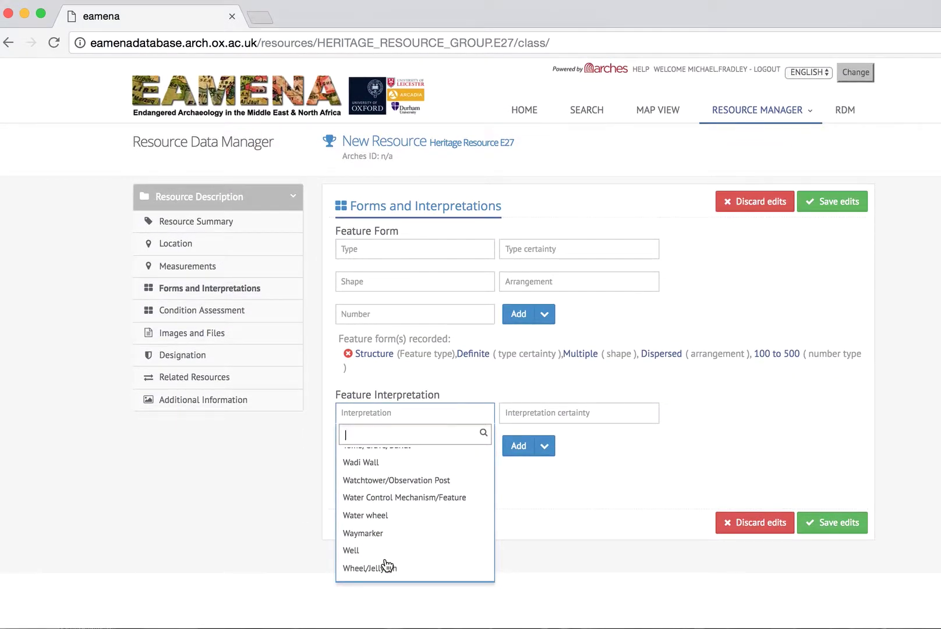
scroll(386, 565, "up", 3)
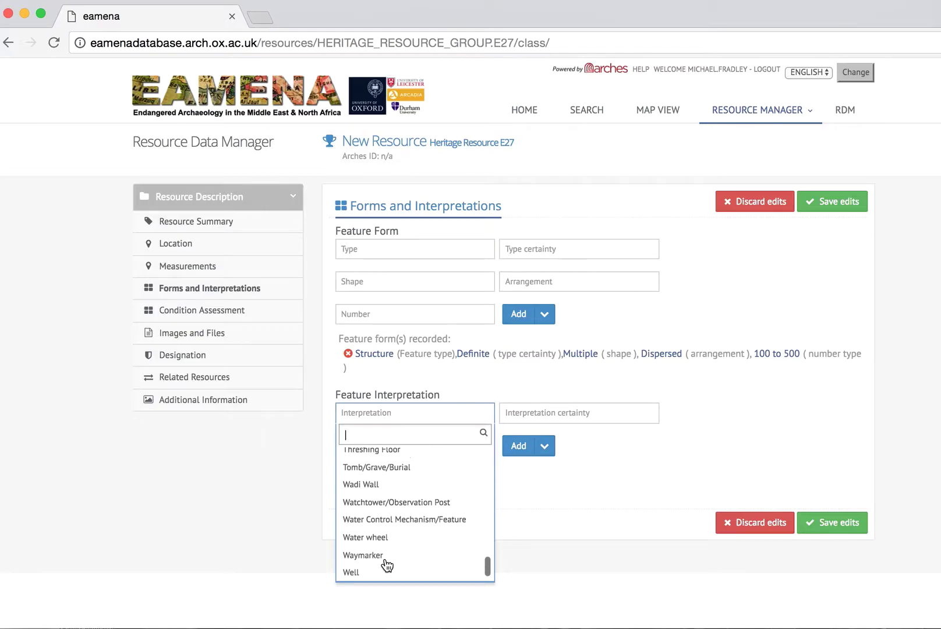
scroll(386, 564, "up", 2)
scroll(386, 564, "up", 1)
scroll(386, 564, "up", 2)
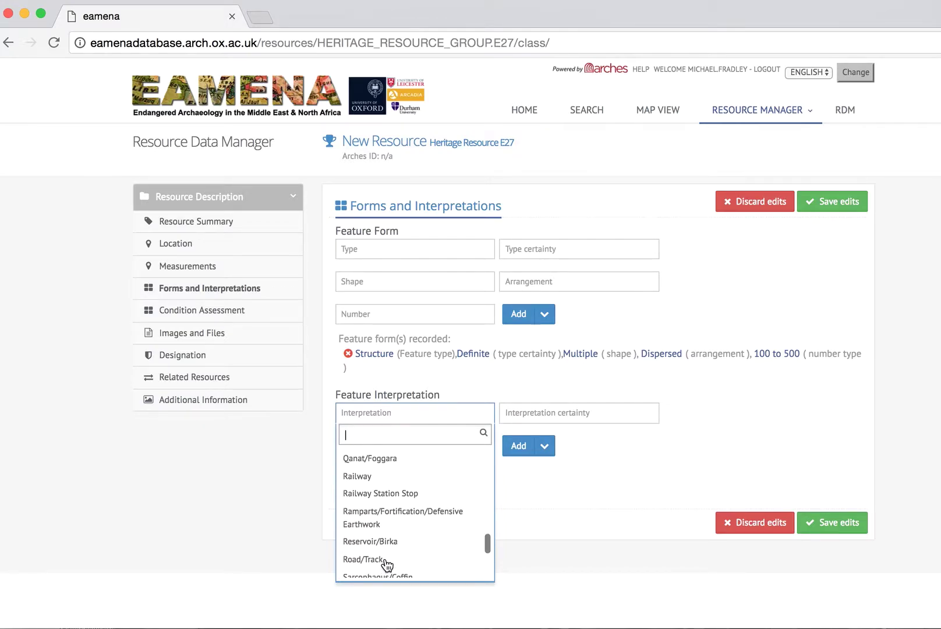
Set the feature interpretation to Cemetery, searching for "cem", and set its interpretation certainty to Definite.
type("cem")
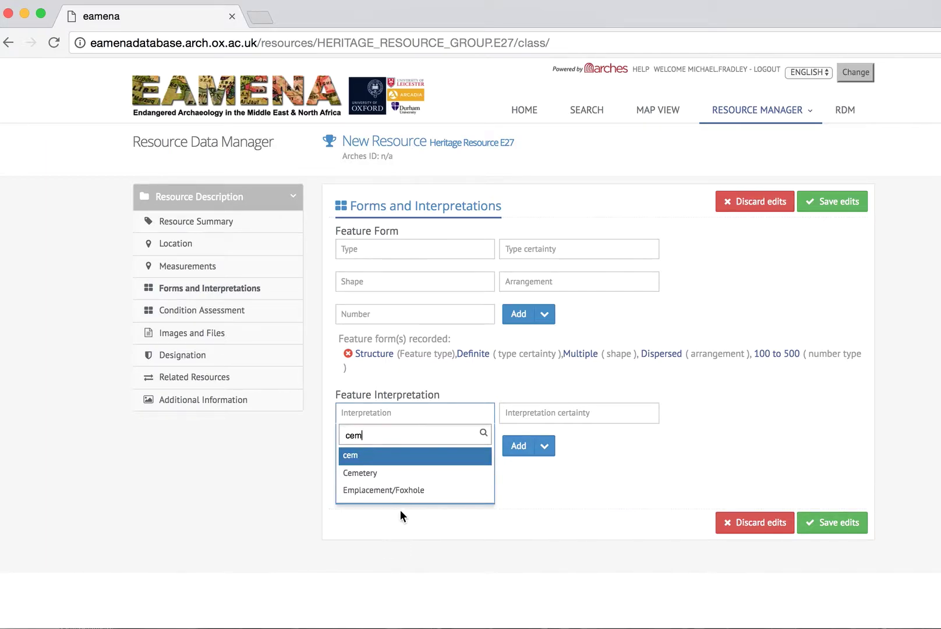
left_click(399, 473)
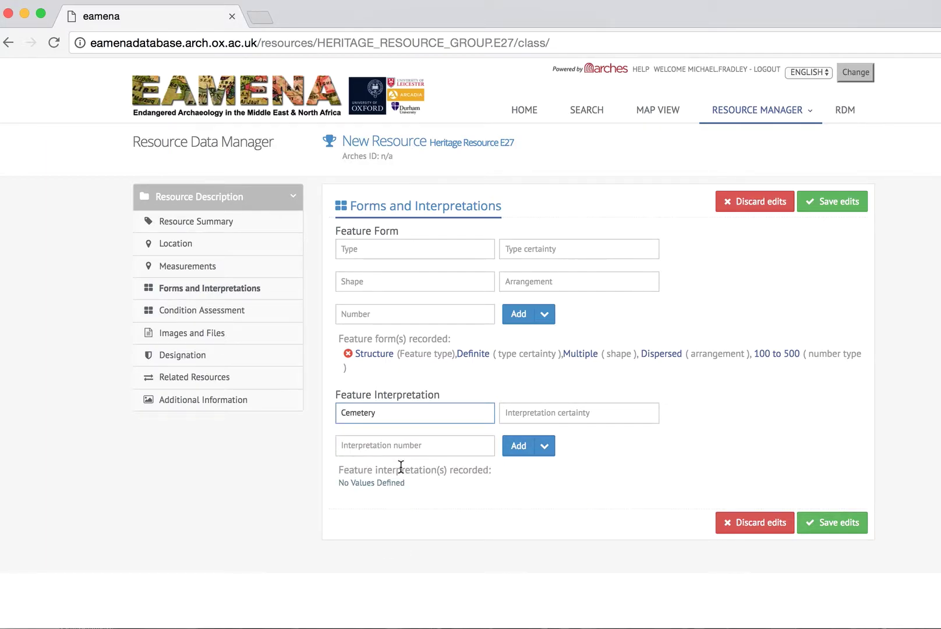
left_click(542, 413)
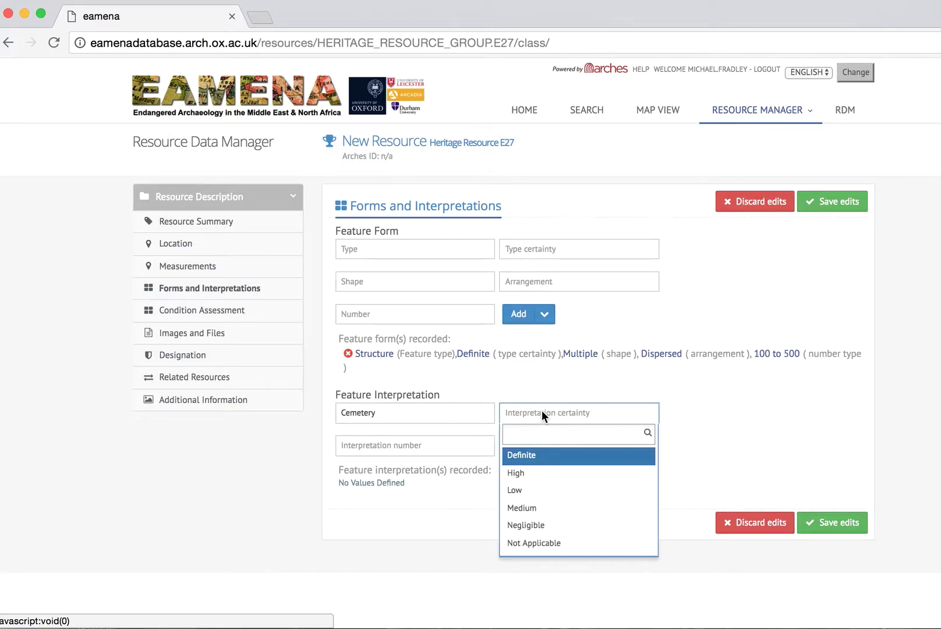
left_click(526, 460)
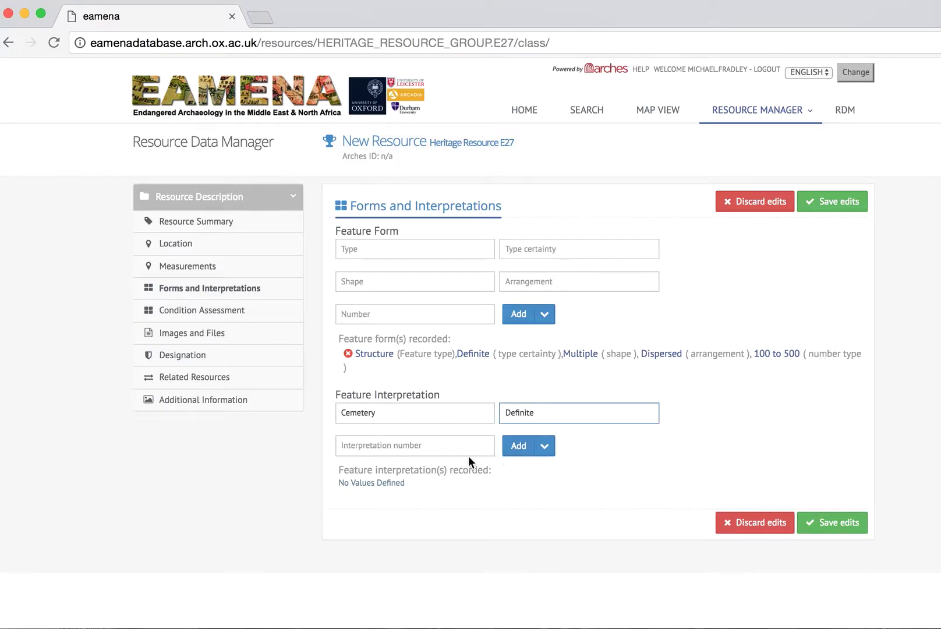
Set the interpretation number to 1 and add the Cemetery entry to the recorded feature interpretations.
left_click(446, 451)
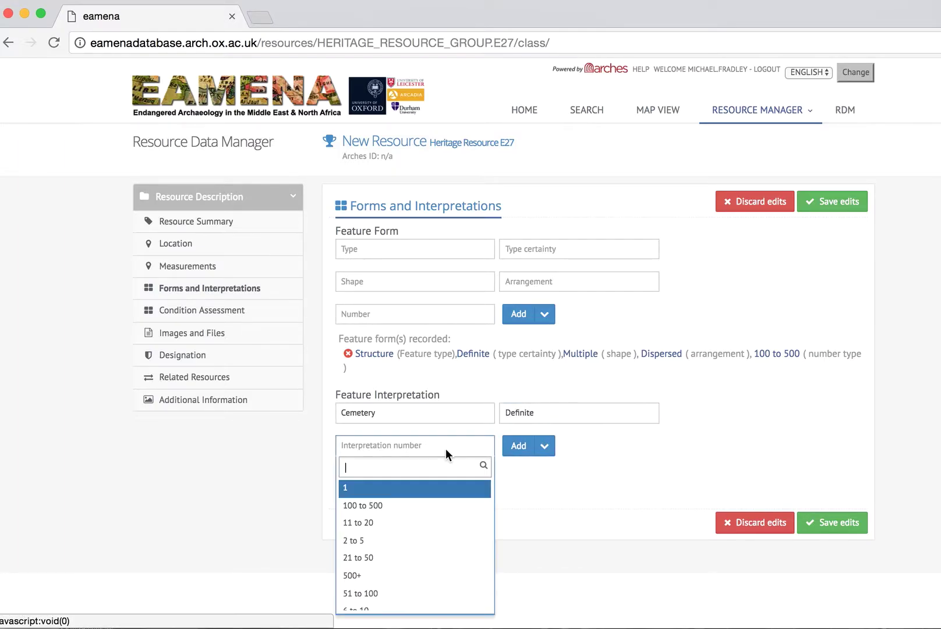
left_click(385, 490)
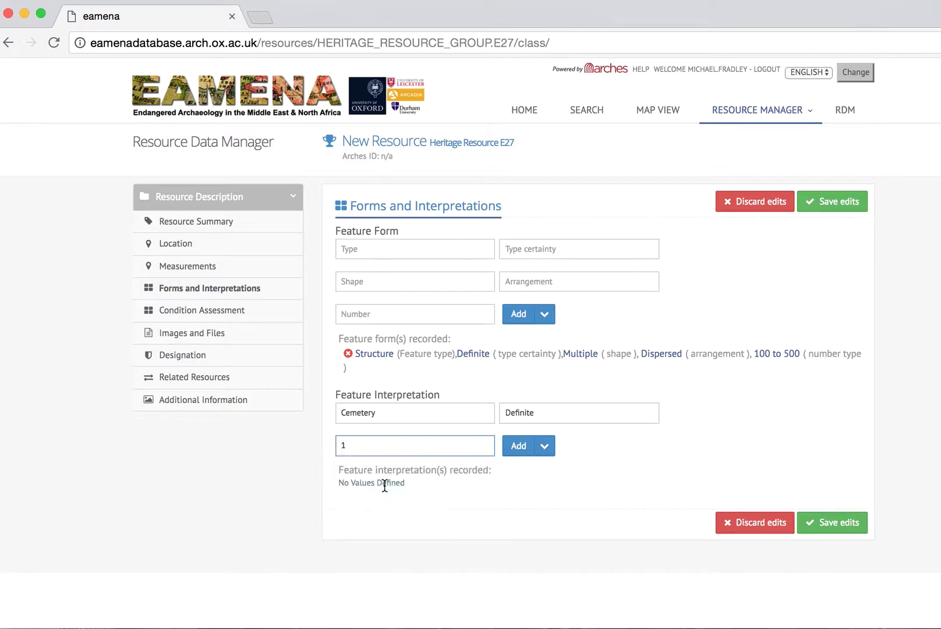
left_click(518, 446)
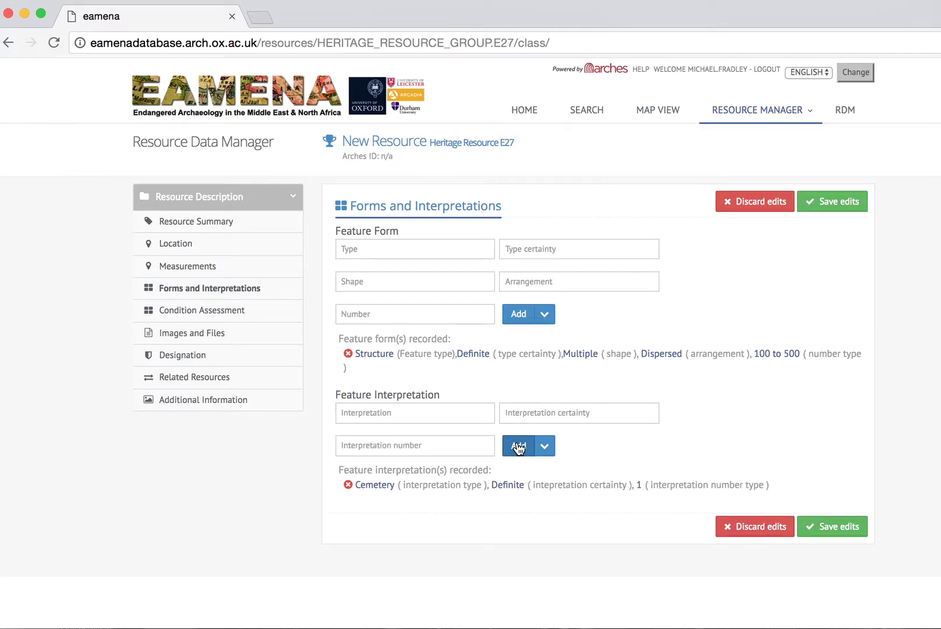
Begin a second feature form with the type Modified Rock Surface and the type certainty Definite.
left_click(404, 250)
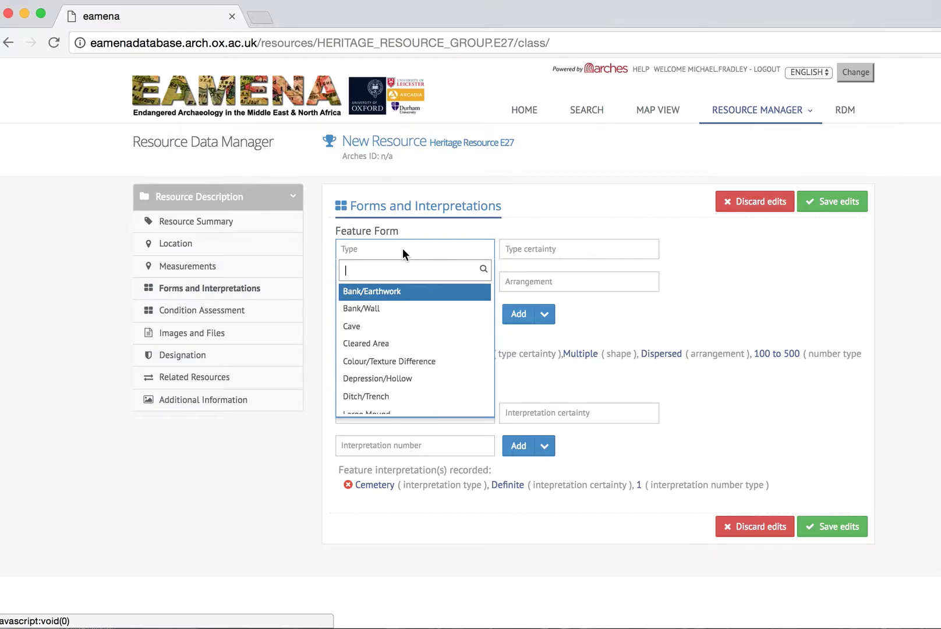
scroll(399, 321, "down", 3)
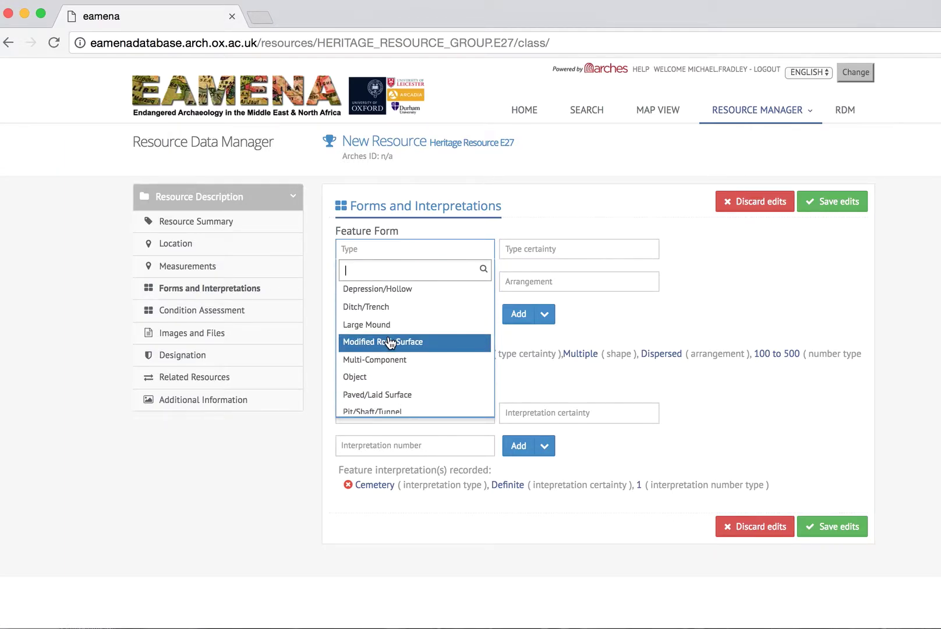
left_click(390, 343)
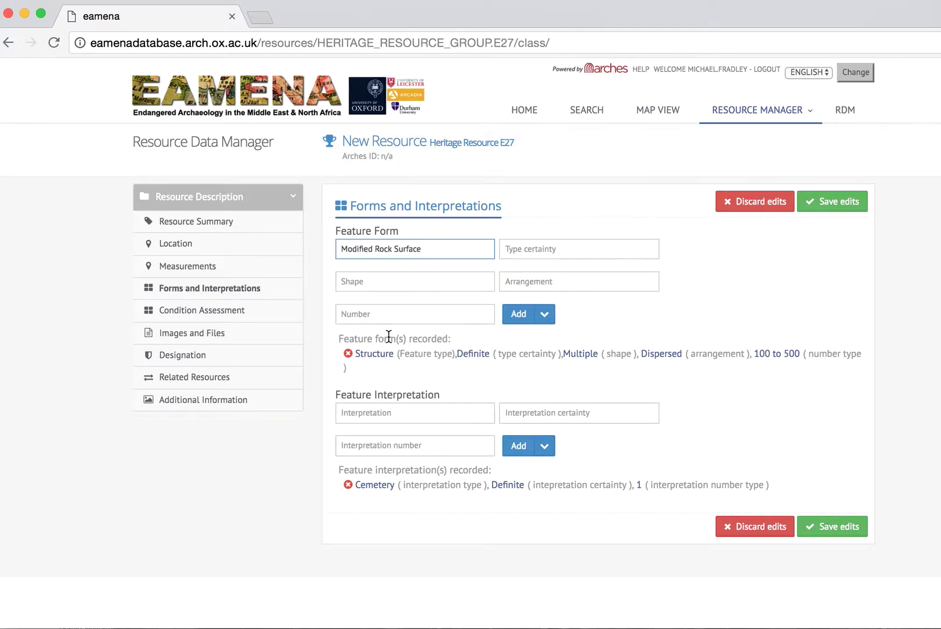
left_click(561, 247)
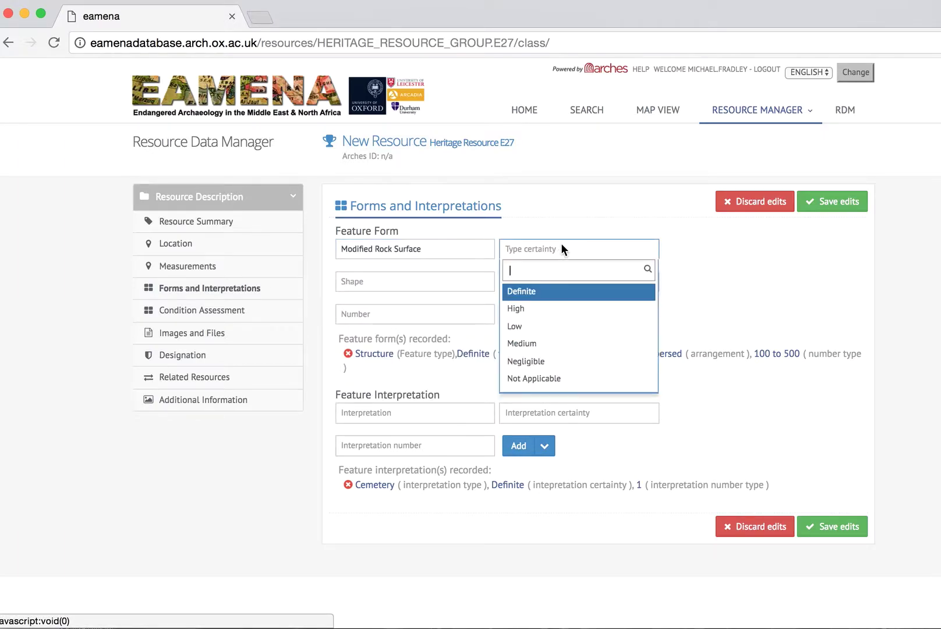
left_click(529, 295)
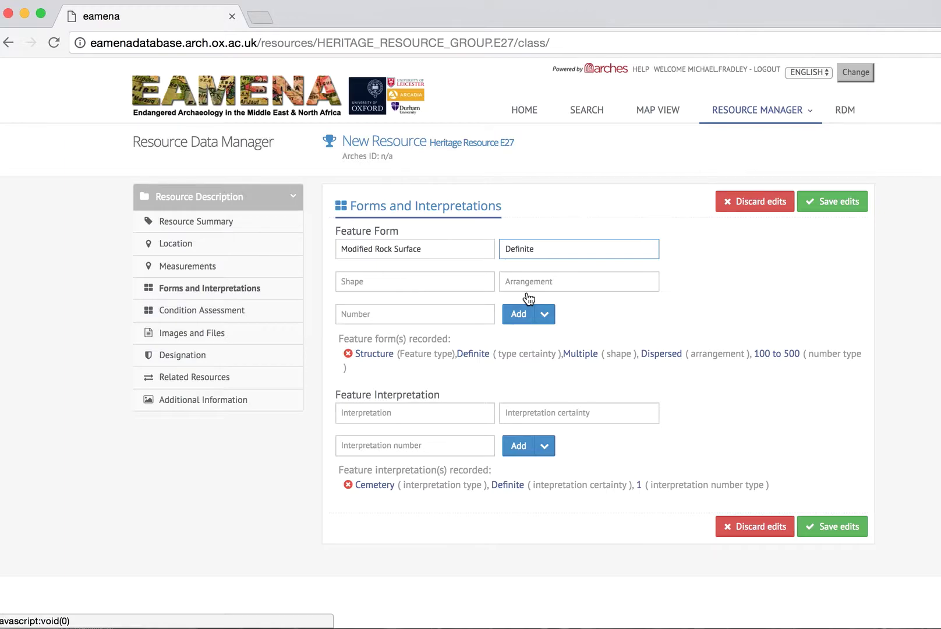
Set the Modified Rock Surface form's shape to Multiple and its arrangement to Dispersed.
left_click(424, 282)
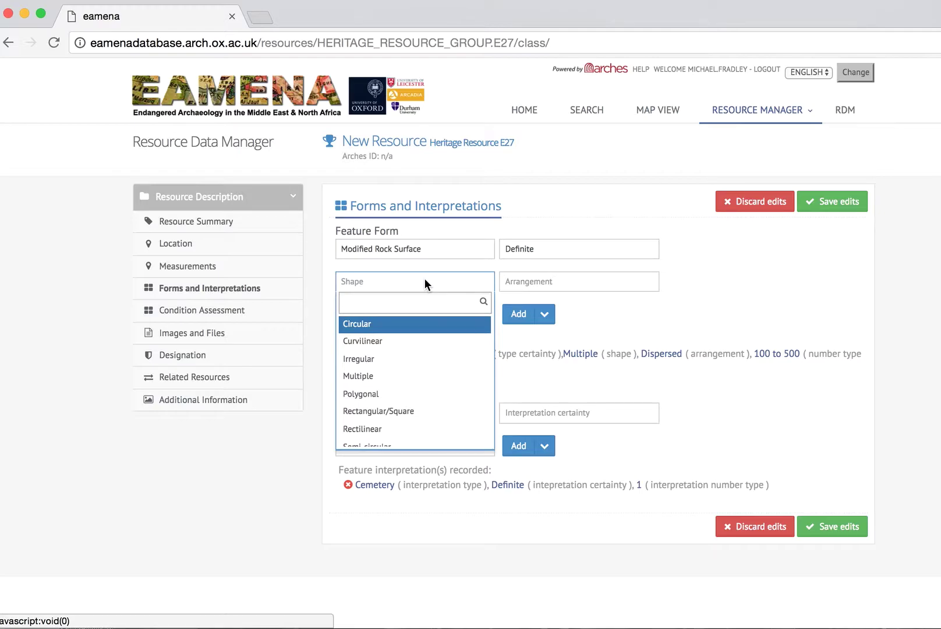
left_click(400, 374)
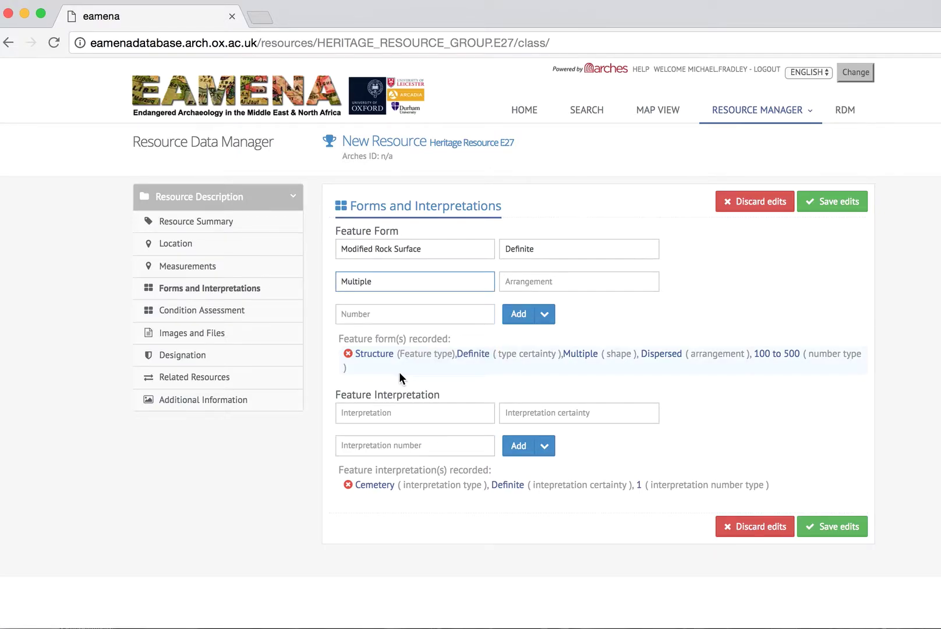
left_click(528, 285)
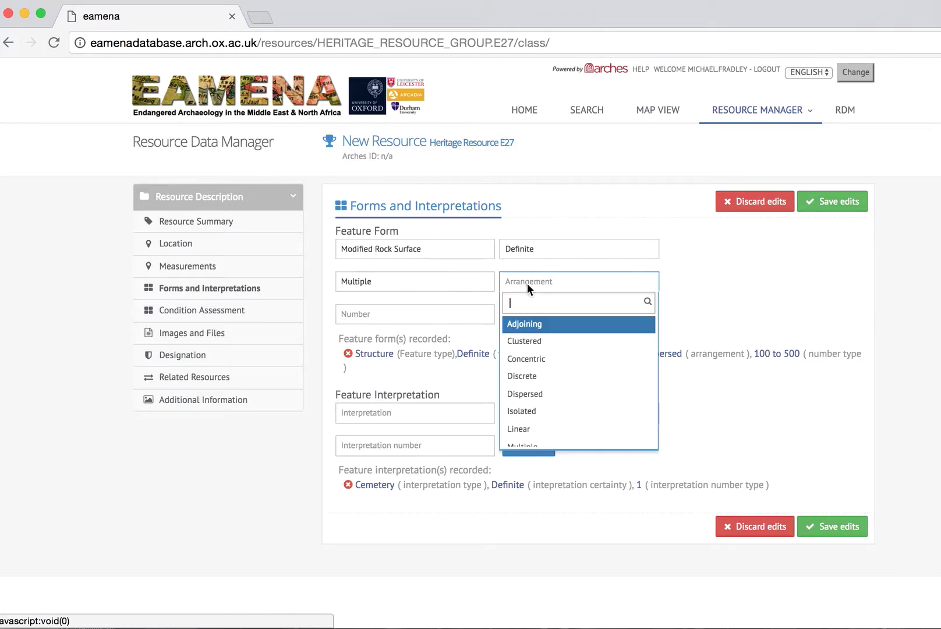
left_click(539, 394)
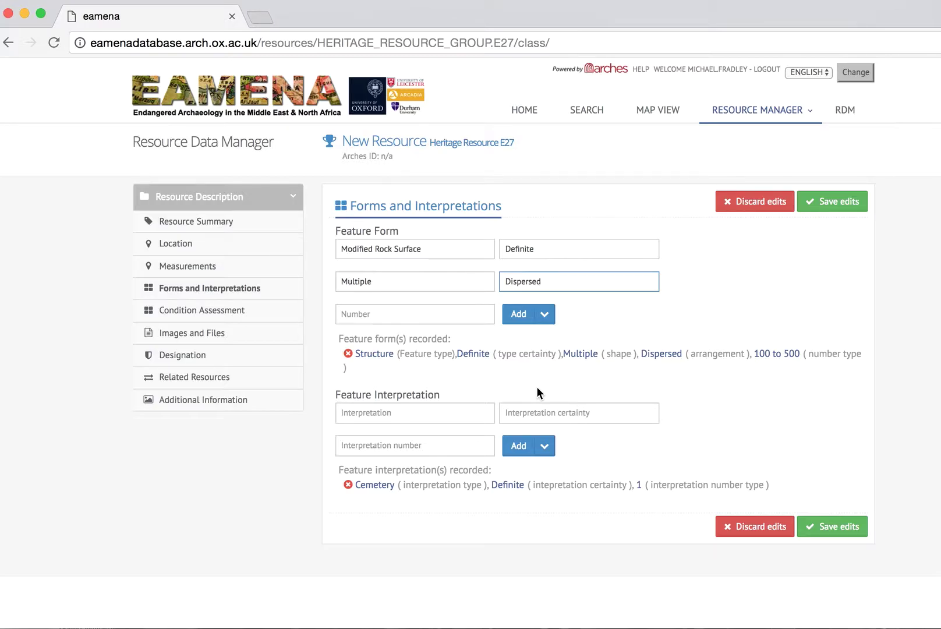
Set the Modified Rock Surface form's number to 100 to 500 and add it to the recorded feature forms.
left_click(390, 312)
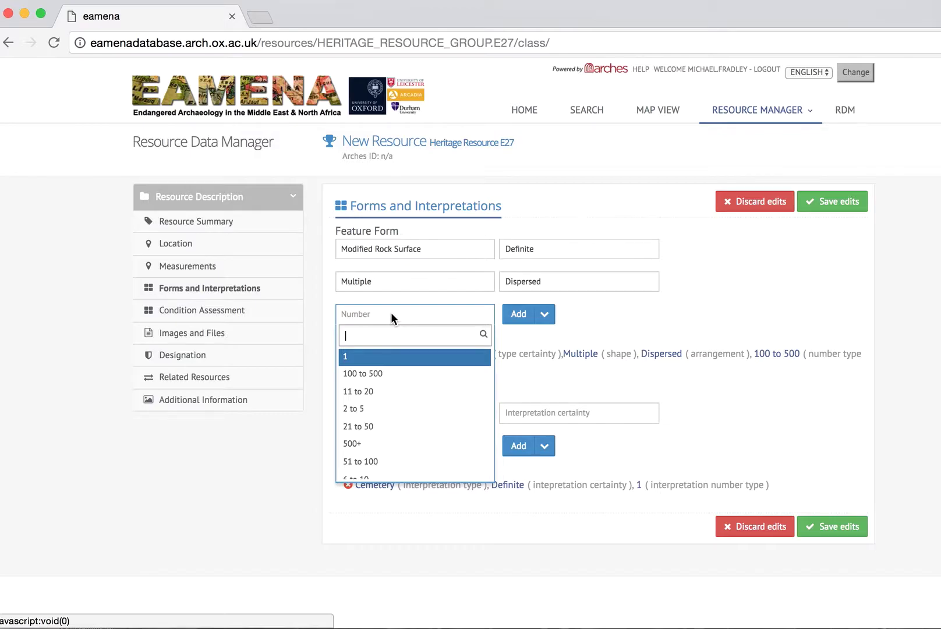
scroll(393, 391, "down", 2)
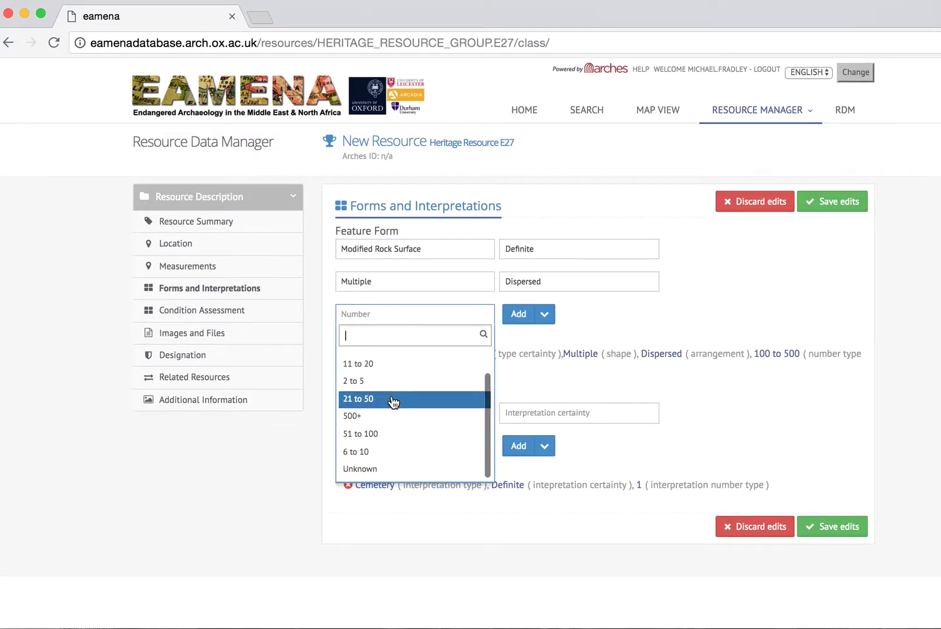
scroll(391, 400, "up", 2)
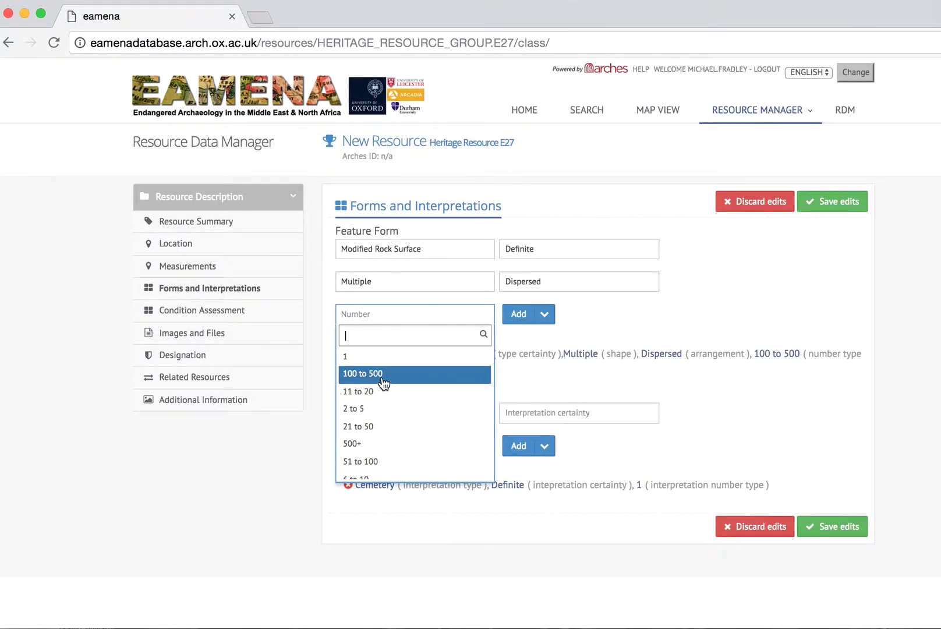
left_click(382, 382)
left_click(517, 318)
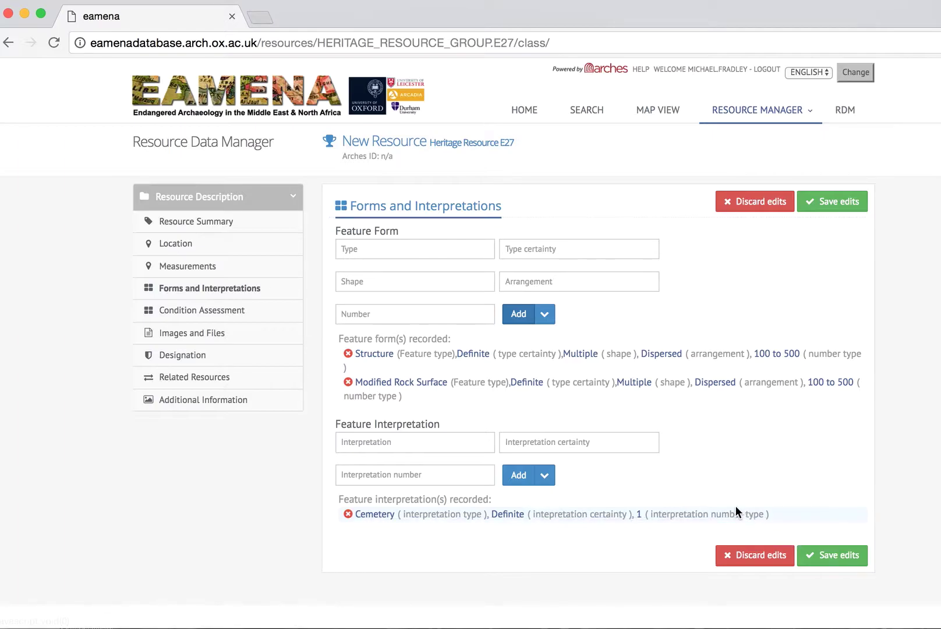
Reopen the recorded Cemetery interpretation for editing, view its number options, and add it back without changes.
left_click(722, 513)
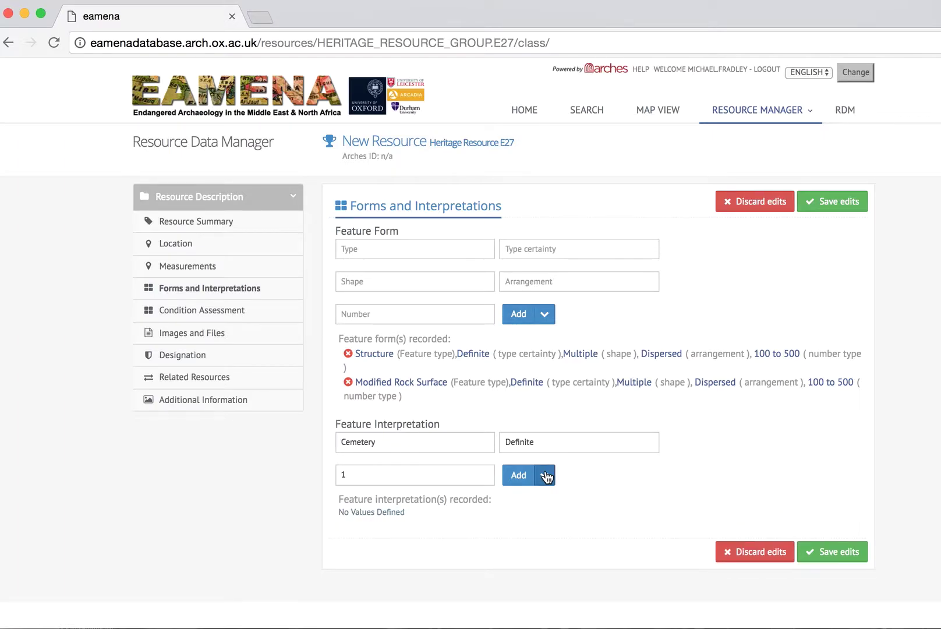
left_click(466, 473)
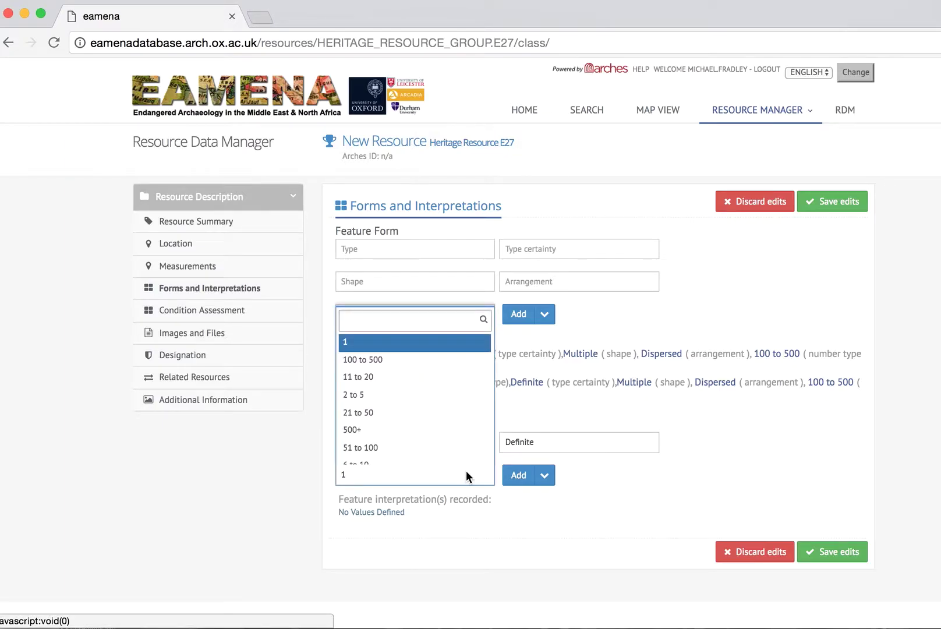
left_click(530, 475)
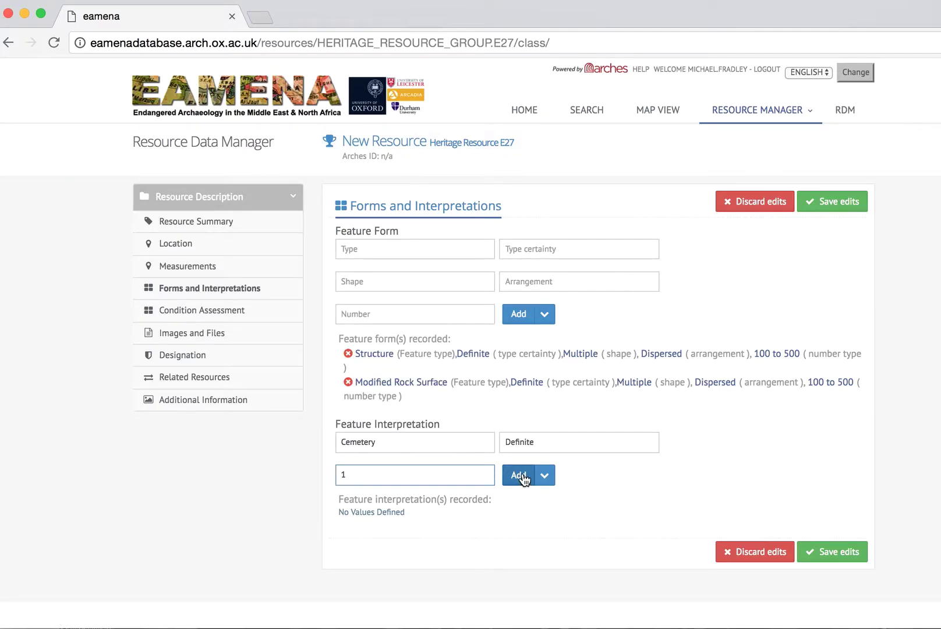
left_click(523, 475)
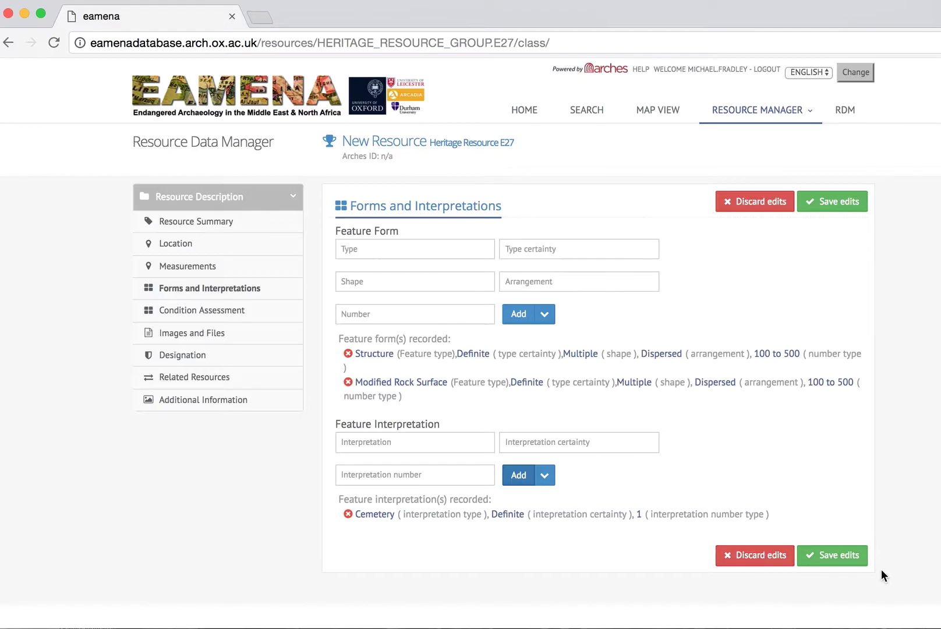
Save the edits to the new resource's forms and interpretations.
left_click(850, 557)
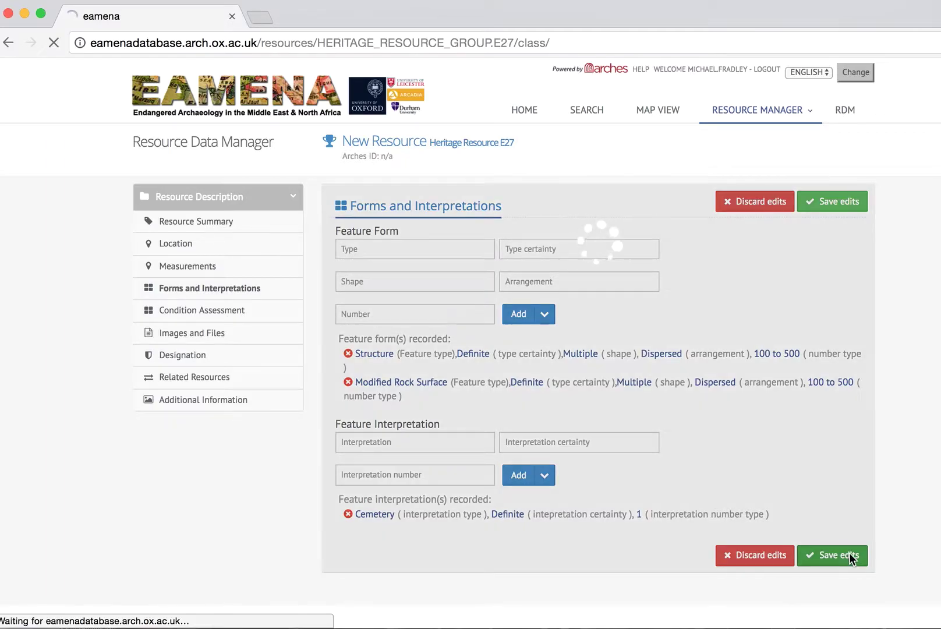